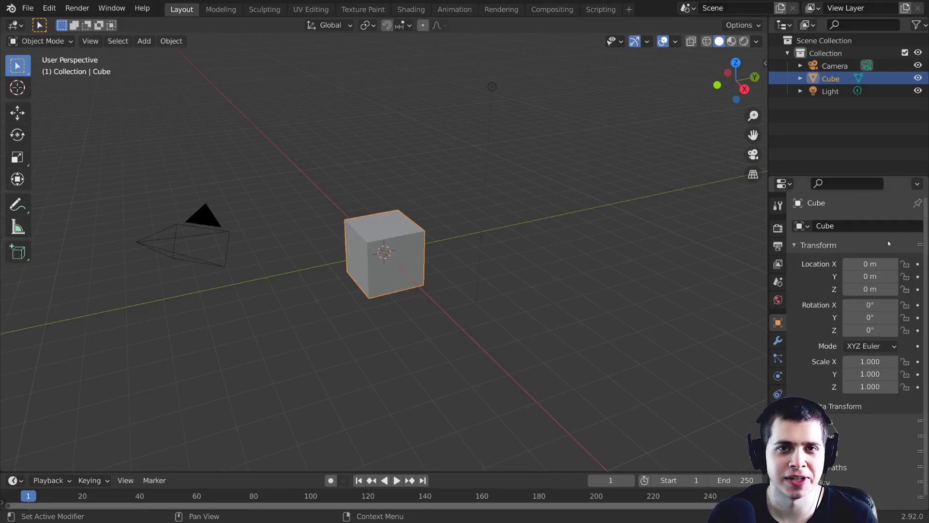
# - Delete all the default objects: the cube, the camera and the light
pyautogui.hotkey('alt', 'a')
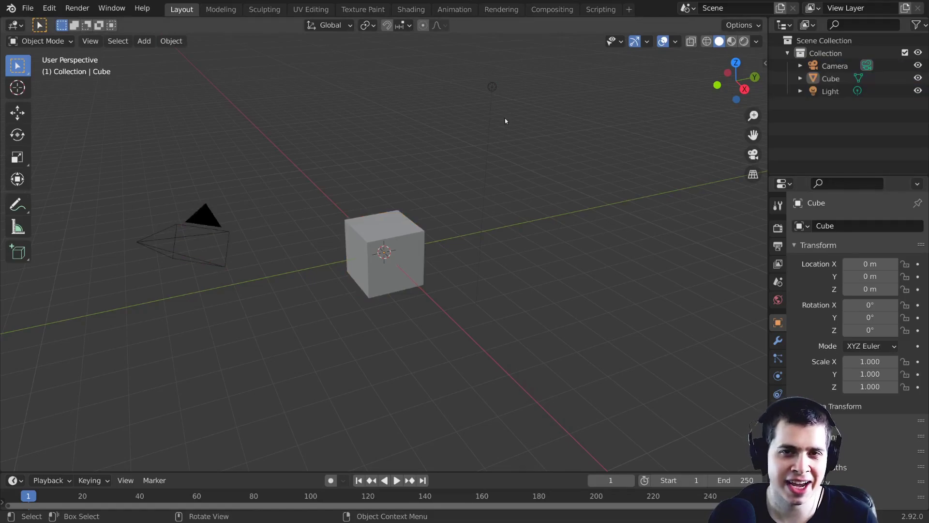
pyautogui.press('a')
pyautogui.press('x')
pyautogui.click(504, 119)
# - Add an ico sphere with 6 subdivisions and collapse its creation settings
pyautogui.hotkey('shift', 'a')
pyautogui.moveTo(504, 120)
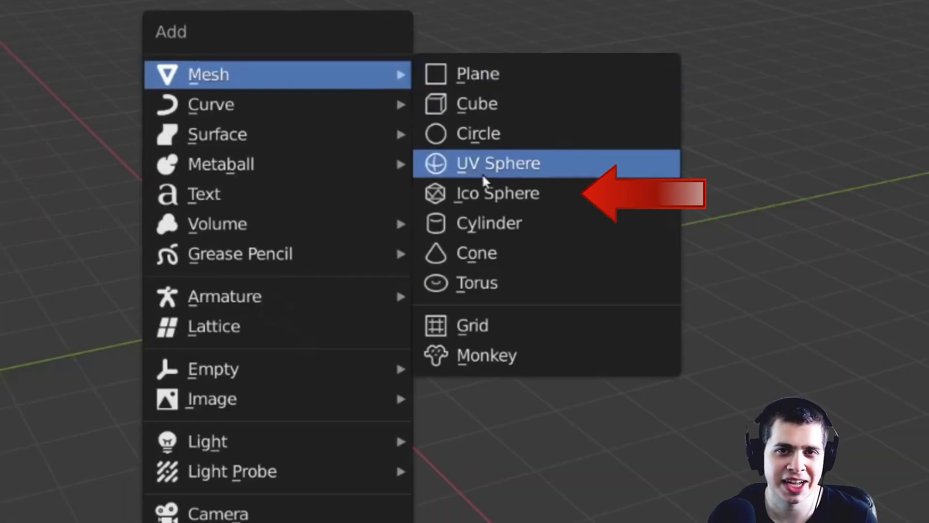
pyautogui.click(486, 192)
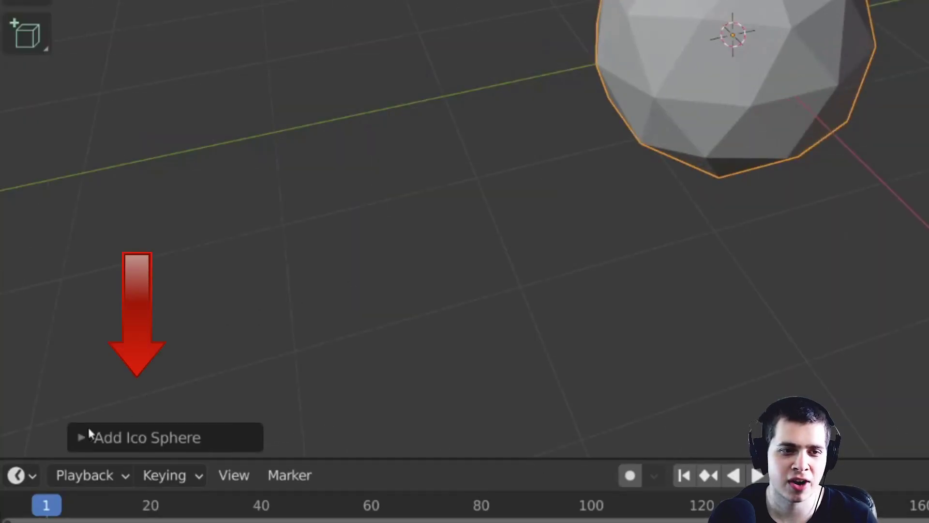
pyautogui.click(89, 430)
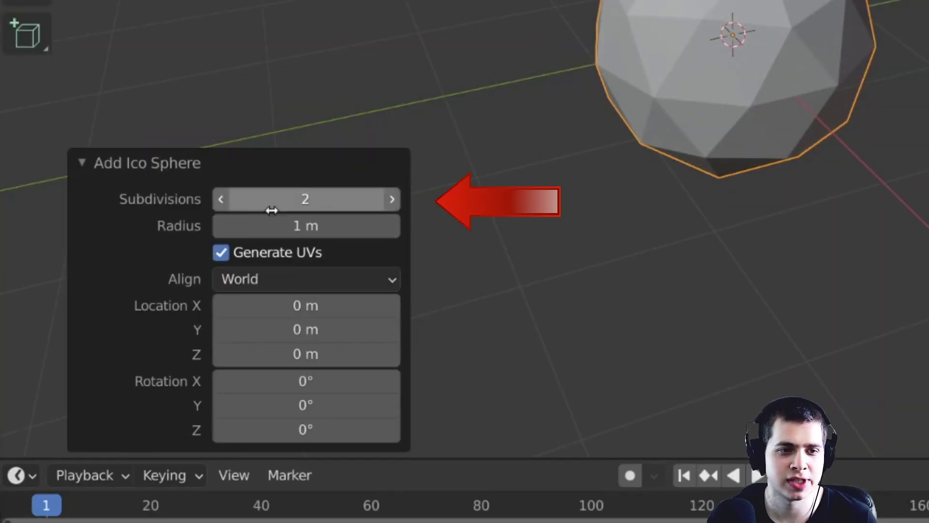
pyautogui.click(290, 209)
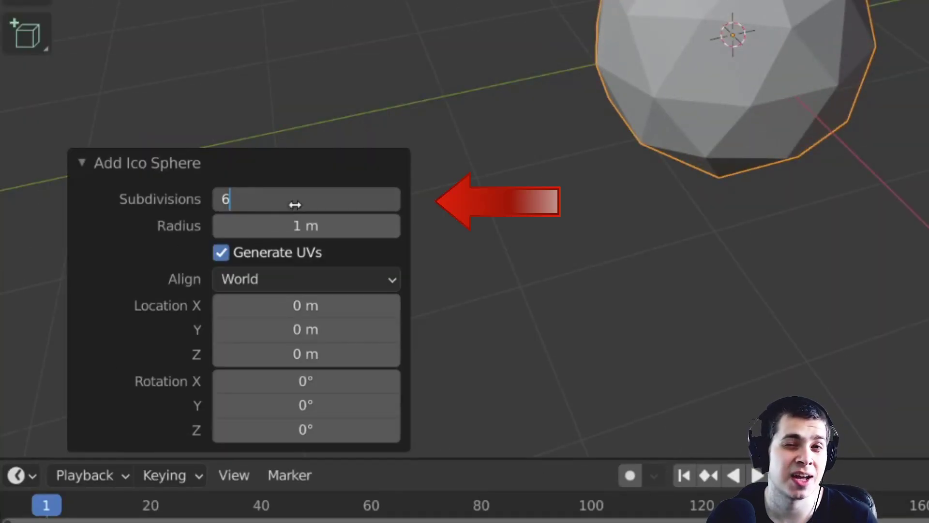
pyautogui.press('Return')
pyautogui.click(164, 165)
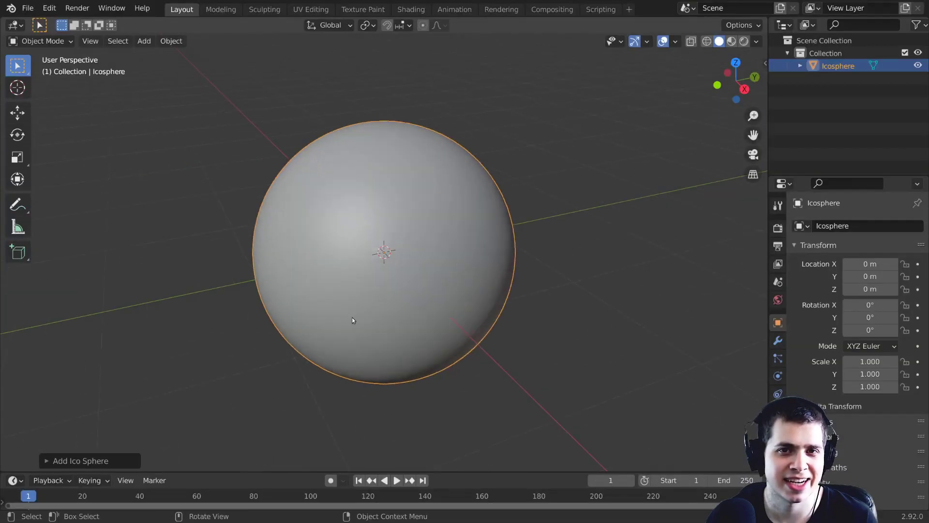
# - View the sphere from several angles in the Sculpting workspace and return to the Layout workspace
pyautogui.scroll(2, 406, 247)
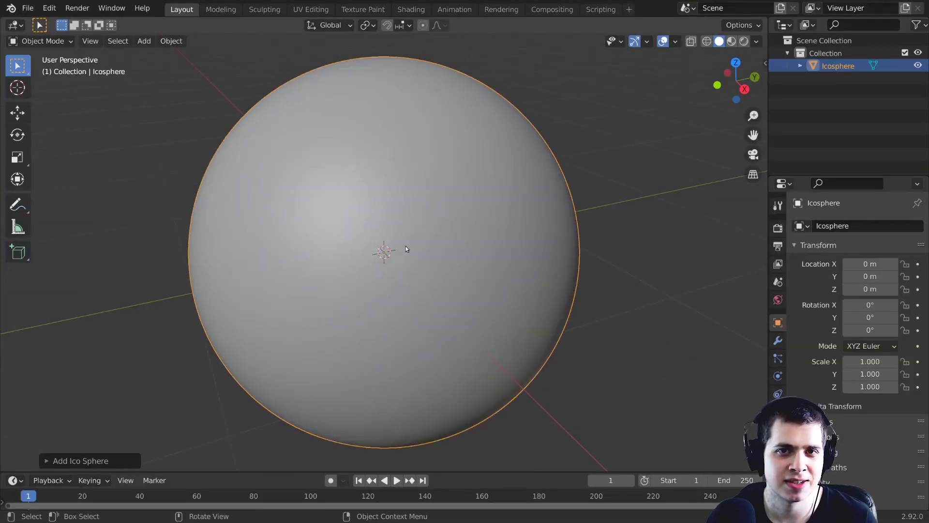
pyautogui.click(264, 9)
pyautogui.scroll(5, 445, 225)
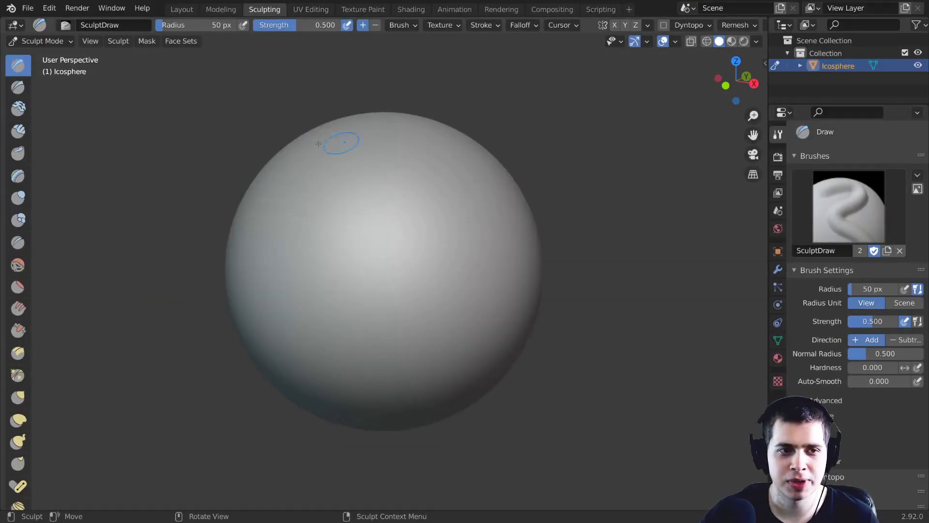
pyautogui.moveTo(395, 248); pyautogui.dragTo(378, 242, button='middle')
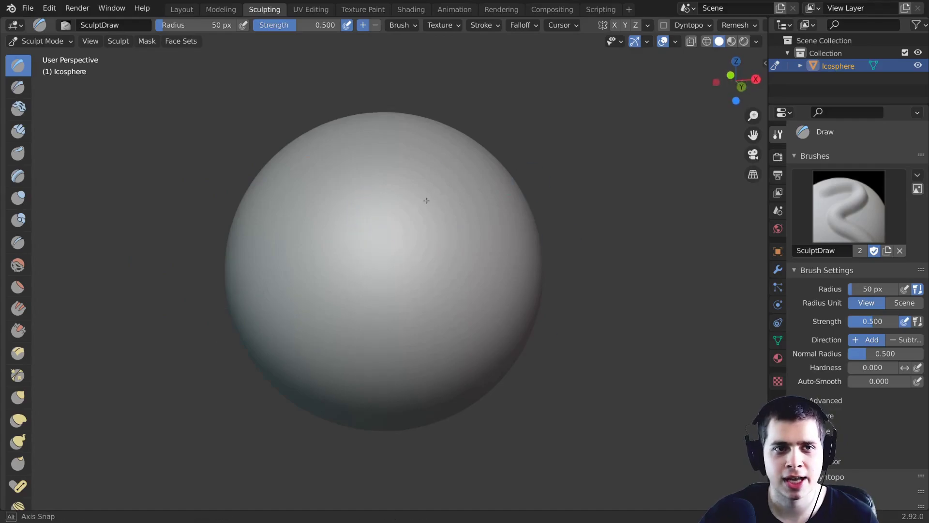
pyautogui.moveTo(419, 272); pyautogui.dragTo(414, 271, button='middle')
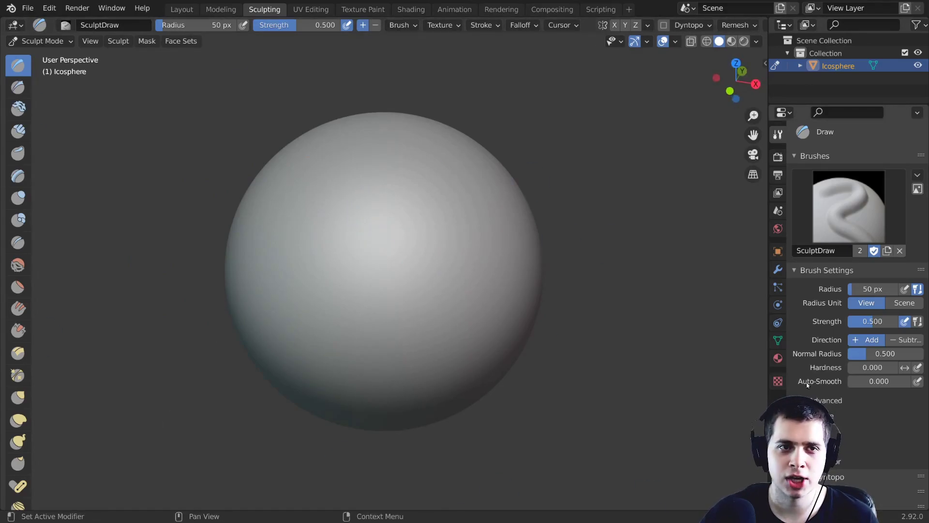
pyautogui.click(181, 9)
pyautogui.scroll(-4, 512, 173)
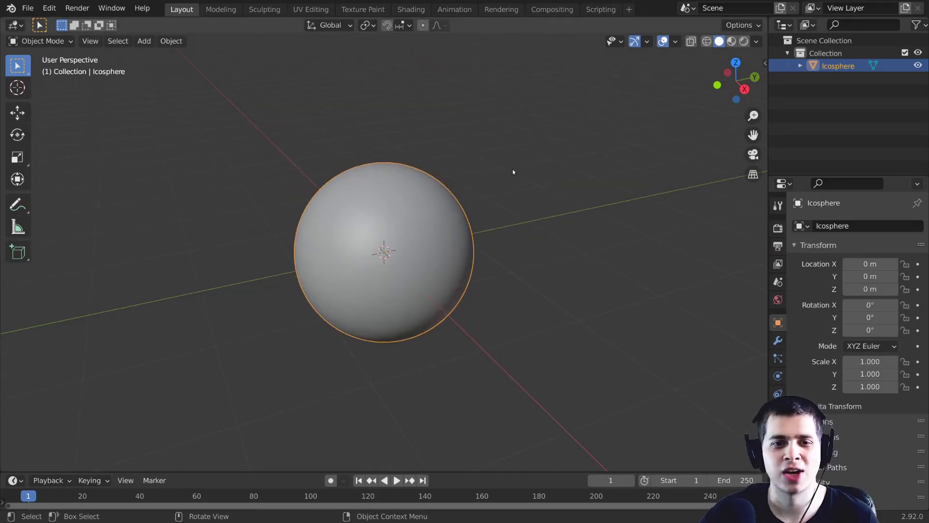
pyautogui.moveTo(512, 172)
pyautogui.mouseDown(button='middle')
pyautogui.moveTo(393, 176)
pyautogui.moveTo(467, 165)
pyautogui.mouseUp(button='middle')
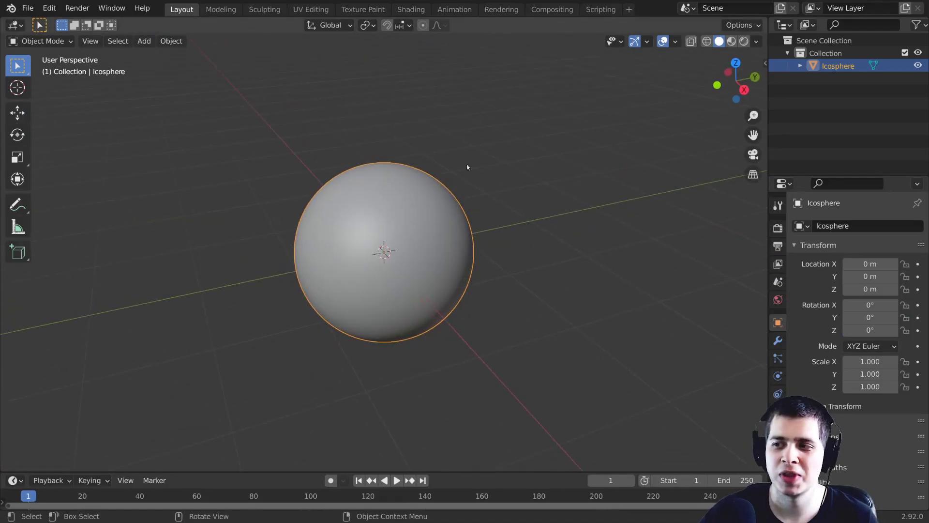
# - Open the Sculpting workspace and widen the brush toolbar to two columns
pyautogui.click(265, 9)
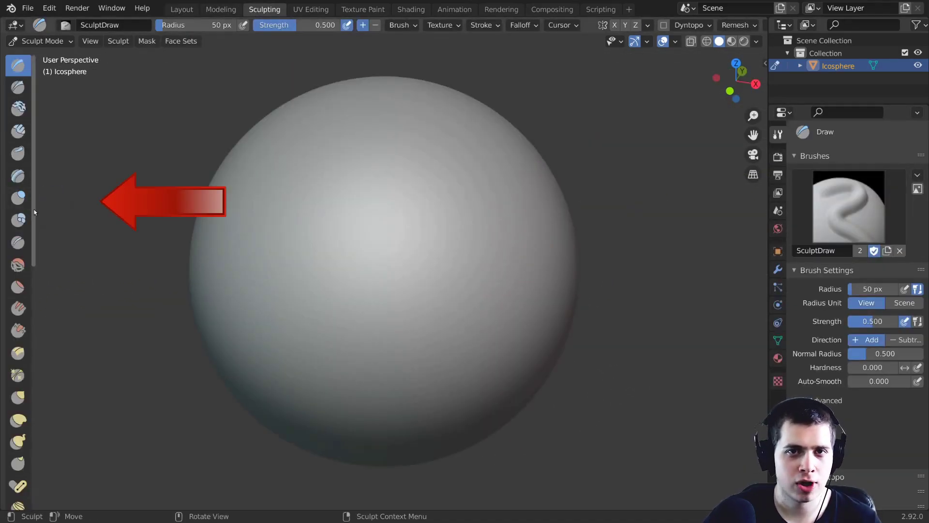
pyautogui.moveTo(37, 209); pyautogui.dragTo(69, 210)
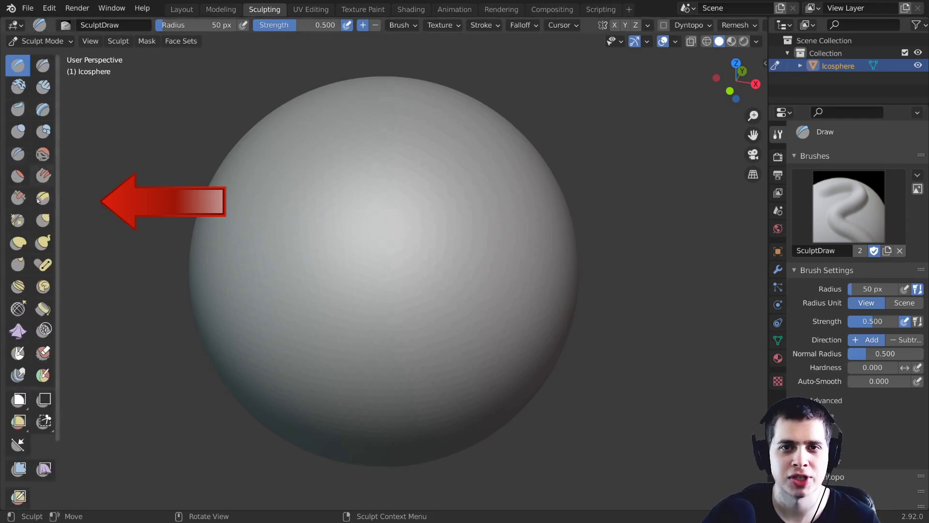
# - Hide the gizmos in the 3D viewport
pyautogui.moveTo(265, 196); pyautogui.dragTo(271, 196, button='middle')
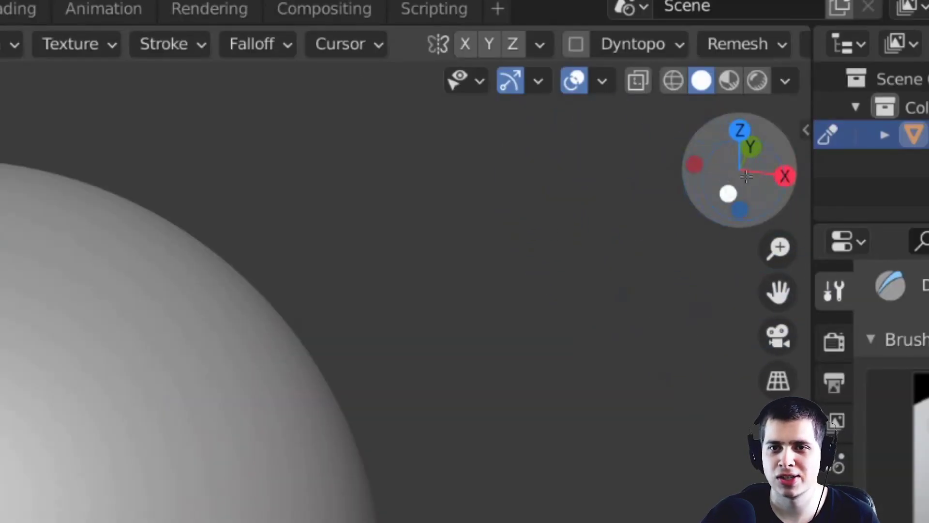
pyautogui.moveTo(746, 175); pyautogui.dragTo(748, 184)
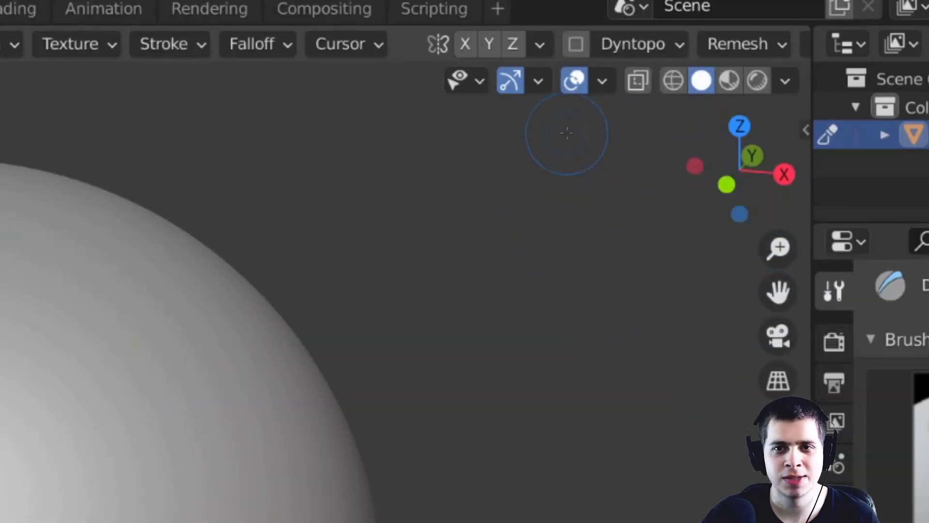
pyautogui.click(513, 82)
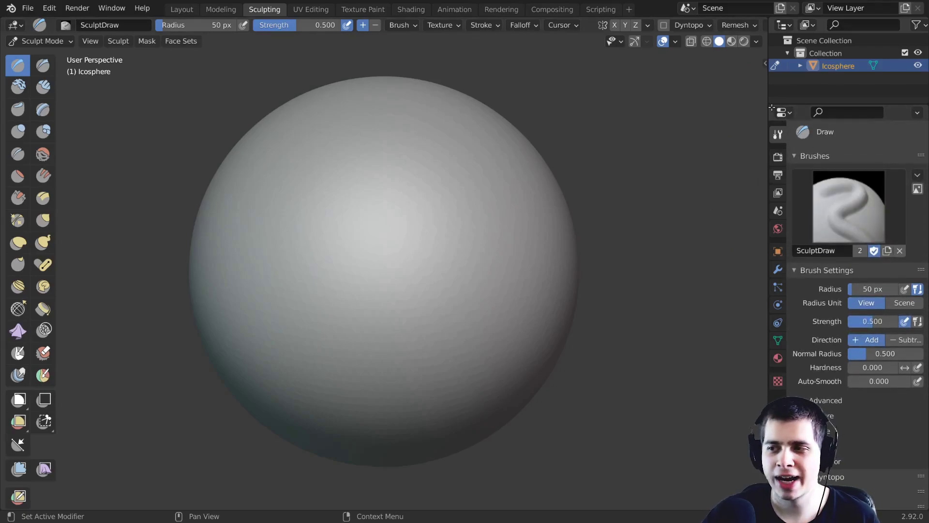
# - Close the Outliner and Properties editor areas so that the 3D viewport fills the workspace
pyautogui.moveTo(772, 108); pyautogui.dragTo(774, 73)
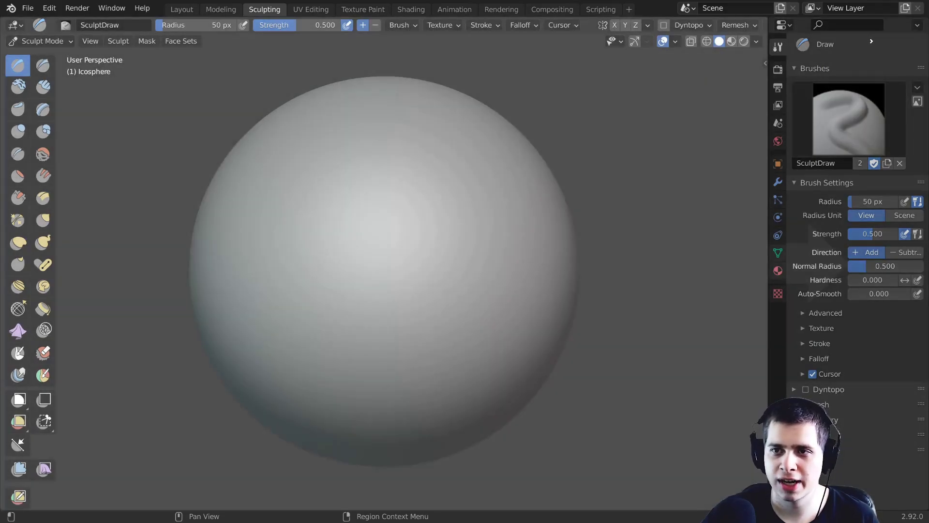
pyautogui.hotkey('ctrl', 'space')
pyautogui.scroll(-4, 464, 262)
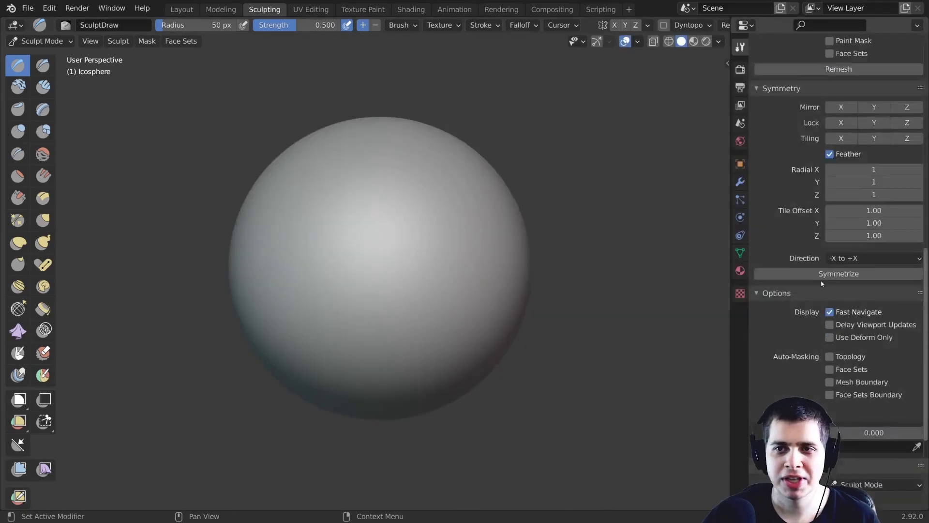
pyautogui.scroll(6, 821, 283)
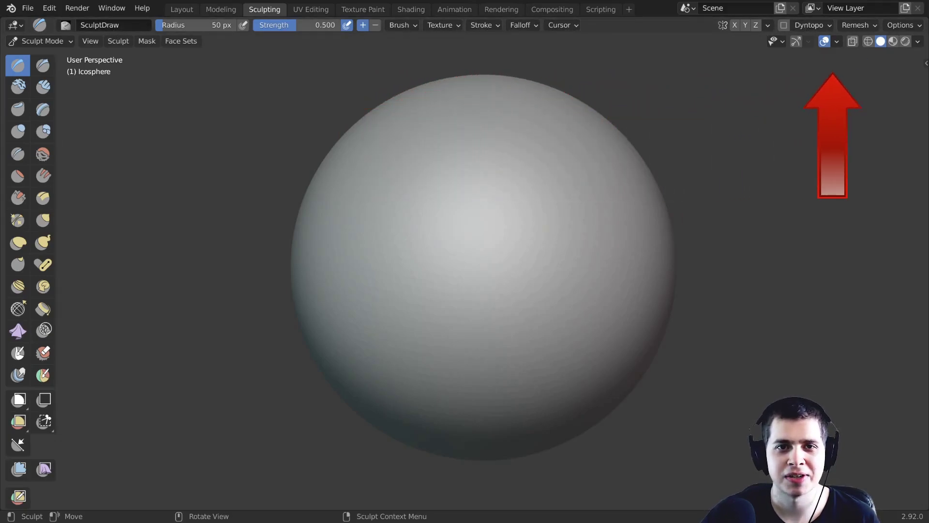
pyautogui.scroll(-1, 508, 305)
pyautogui.moveTo(535, 300); pyautogui.dragTo(626, 269, button='middle')
pyautogui.moveTo(572, 234); pyautogui.dragTo(564, 256, button='middle')
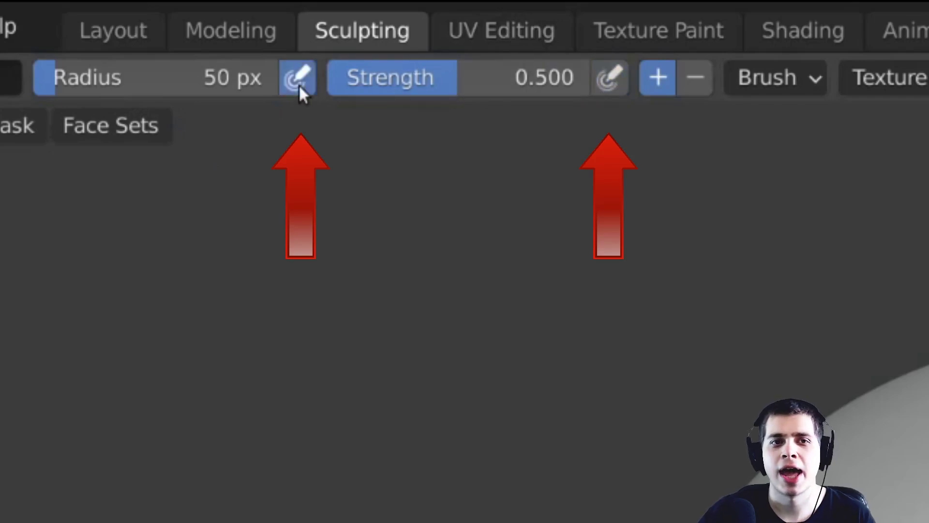
# - Toggle pen pressure for the brush strength and radius, and try Clay Strips strokes on the sphere
pyautogui.click(609, 78)
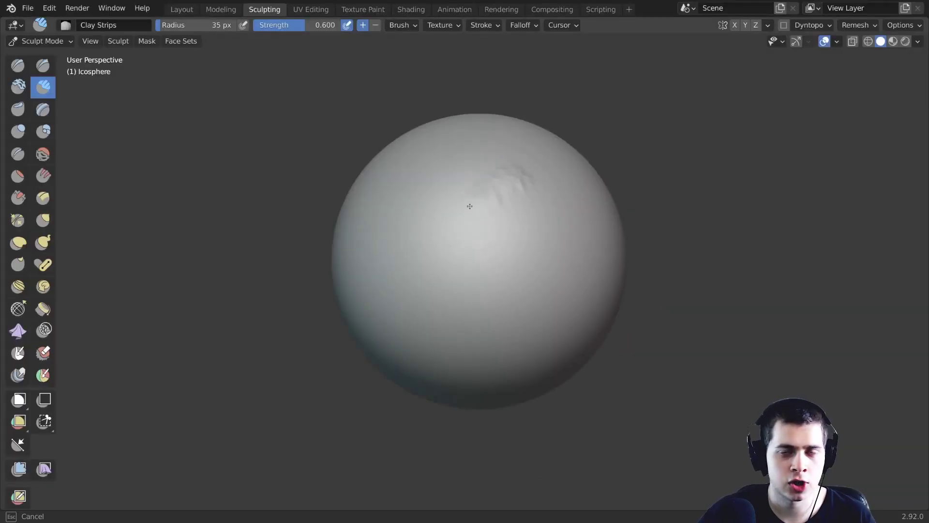
pyautogui.moveTo(477, 254)
pyautogui.mouseDown()
pyautogui.moveTo(493, 295)
pyautogui.moveTo(490, 276)
pyautogui.mouseUp()
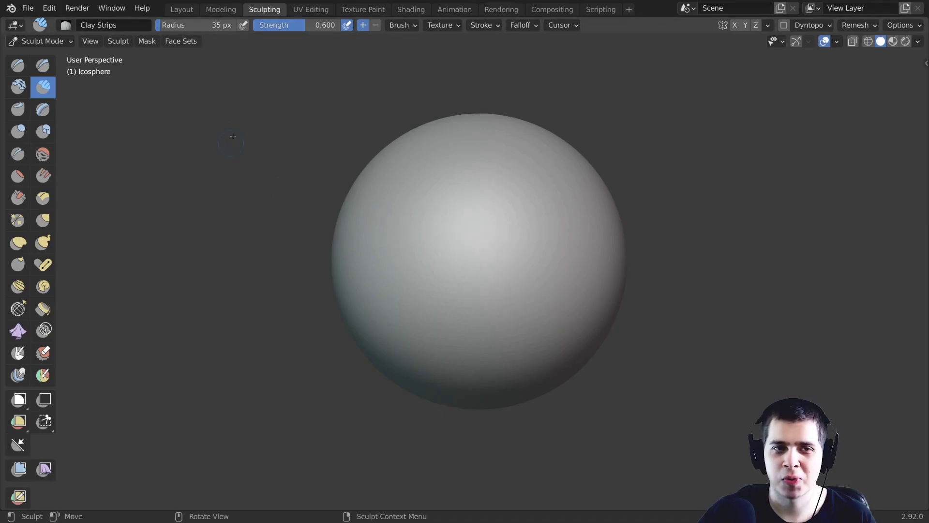
pyautogui.press('f')
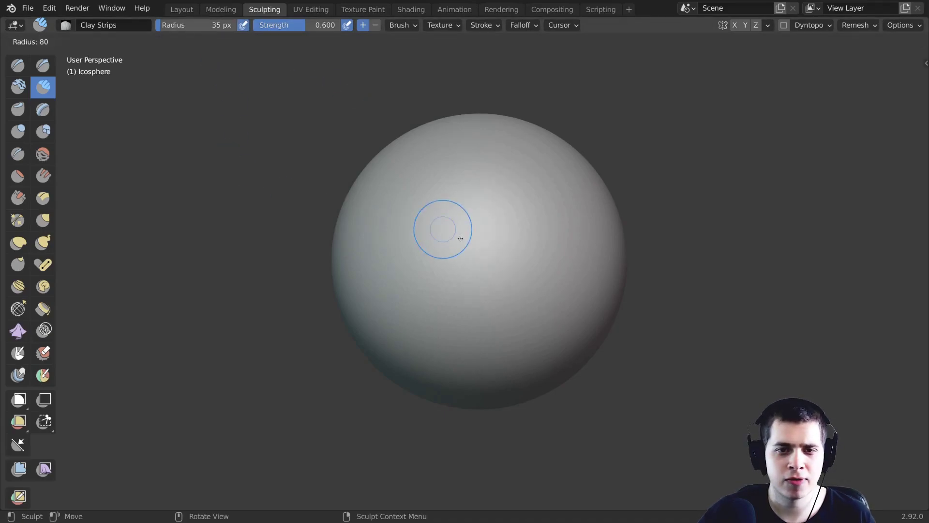
pyautogui.click(479, 203)
pyautogui.moveTo(441, 182)
pyautogui.mouseDown()
pyautogui.moveTo(434, 181)
pyautogui.moveTo(463, 267)
pyautogui.moveTo(498, 319)
pyautogui.moveTo(491, 296)
pyautogui.mouseUp()
pyautogui.moveTo(375, 237)
pyautogui.mouseDown()
pyautogui.moveTo(402, 341)
pyautogui.moveTo(460, 355)
pyautogui.mouseUp()
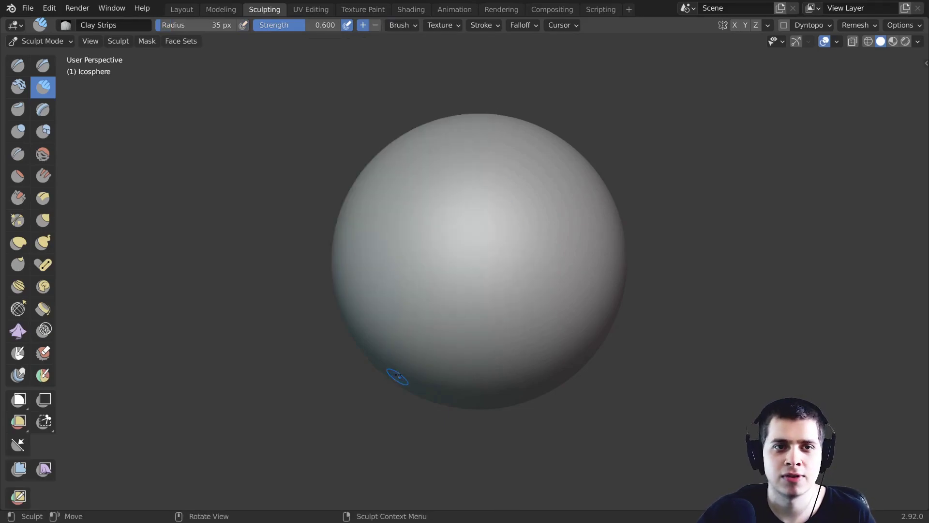
# - Enable Accumulate and Front Faces Only for the Clay Strips brush and set its radius to 108 px
pyautogui.click(401, 25)
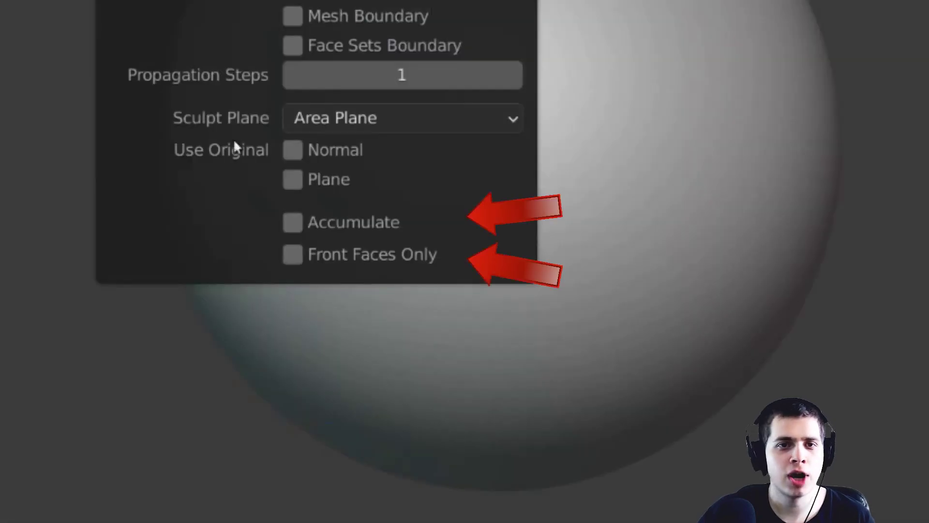
pyautogui.click(292, 222)
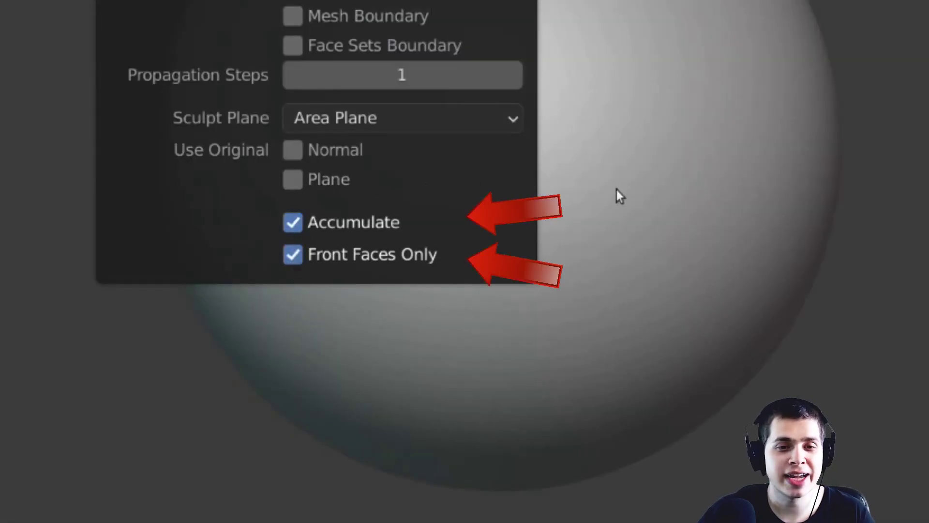
pyautogui.press('f')
pyautogui.click(516, 259)
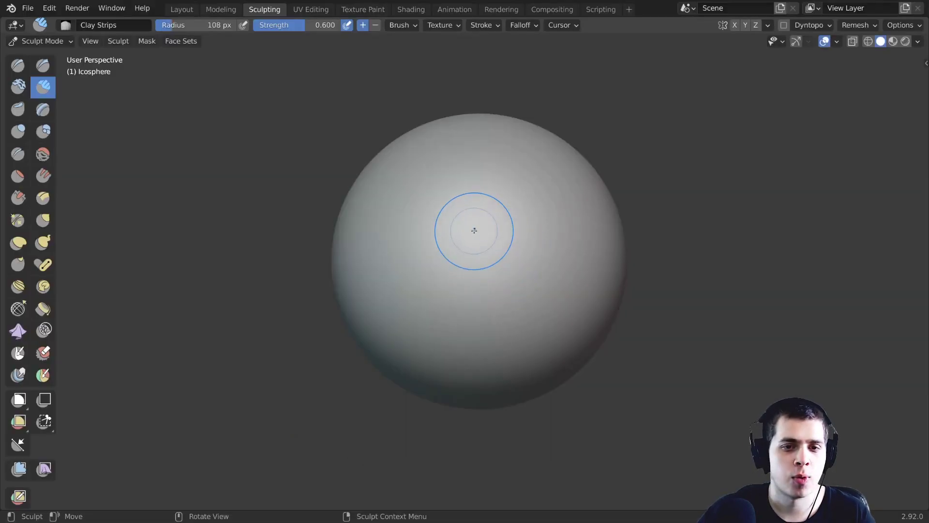
# - Test Clay Strips strokes on the sphere, undoing the first one and comparing with Accumulate turned off
pyautogui.moveTo(473, 230)
pyautogui.mouseDown()
pyautogui.moveTo(465, 226)
pyautogui.moveTo(473, 236)
pyautogui.moveTo(487, 222)
pyautogui.moveTo(507, 257)
pyautogui.moveTo(486, 266)
pyautogui.moveTo(473, 242)
pyautogui.moveTo(474, 251)
pyautogui.mouseUp()
pyautogui.hotkey('ctrl', 'z')
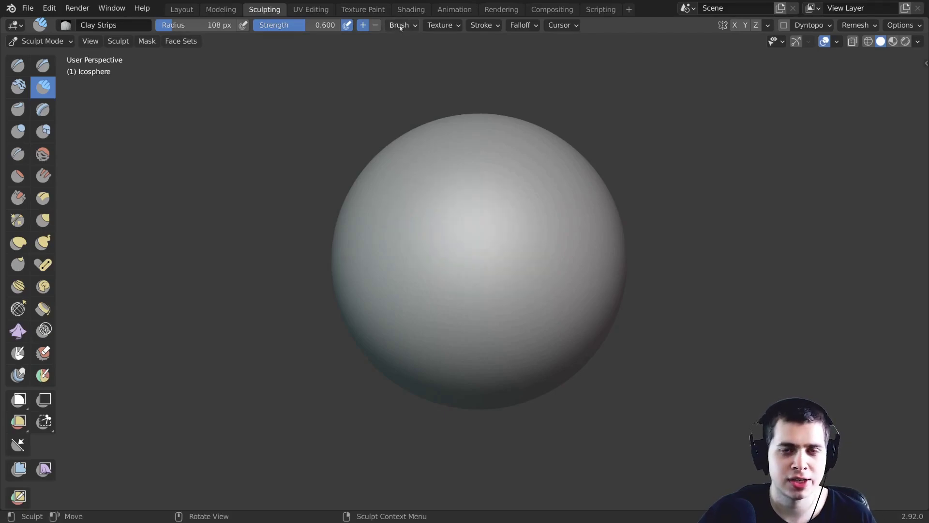
pyautogui.click(399, 25)
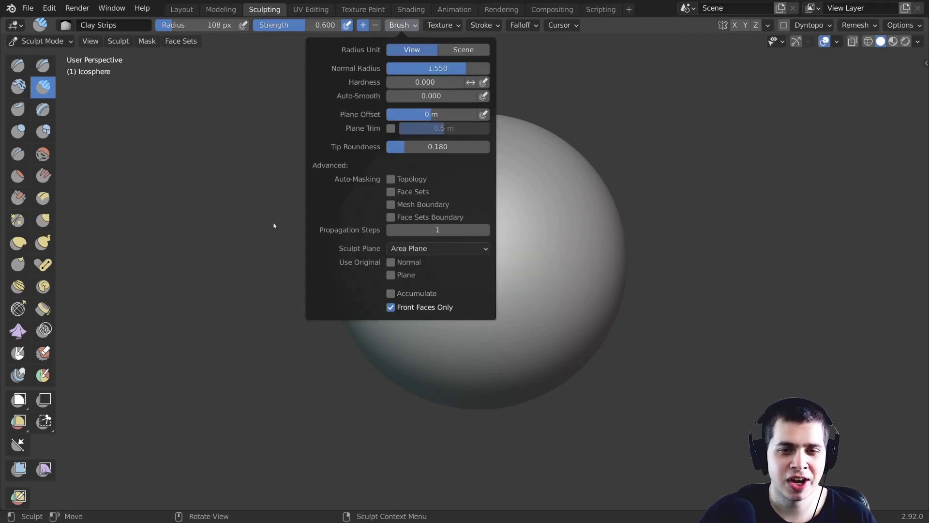
pyautogui.moveTo(438, 225); pyautogui.dragTo(491, 233)
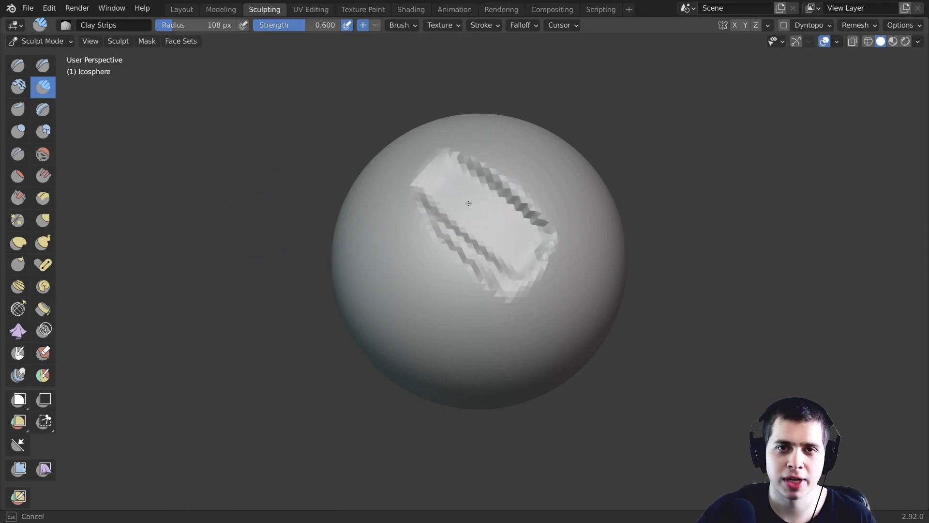
pyautogui.moveTo(468, 203)
pyautogui.mouseDown()
pyautogui.moveTo(456, 302)
pyautogui.moveTo(446, 297)
pyautogui.mouseUp()
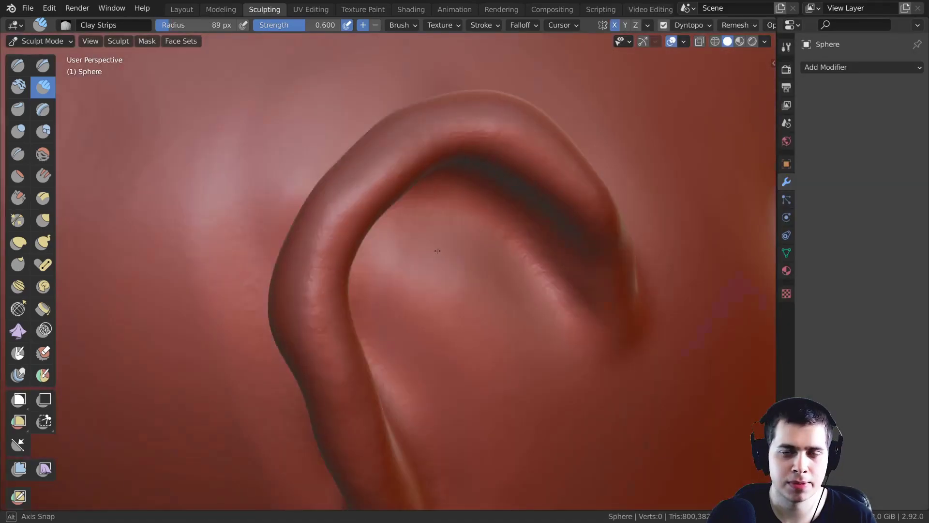
# - Examine the sculpted ear ridge from several angles and check the Clay Strips brush's Accumulate and Front Faces Only options
pyautogui.moveTo(425, 242)
pyautogui.mouseDown(button='middle')
pyautogui.moveTo(446, 269)
pyautogui.moveTo(458, 268)
pyautogui.mouseUp(button='middle')
pyautogui.moveTo(439, 323)
pyautogui.mouseDown(button='middle')
pyautogui.moveTo(453, 245)
pyautogui.moveTo(435, 261)
pyautogui.mouseUp(button='middle')
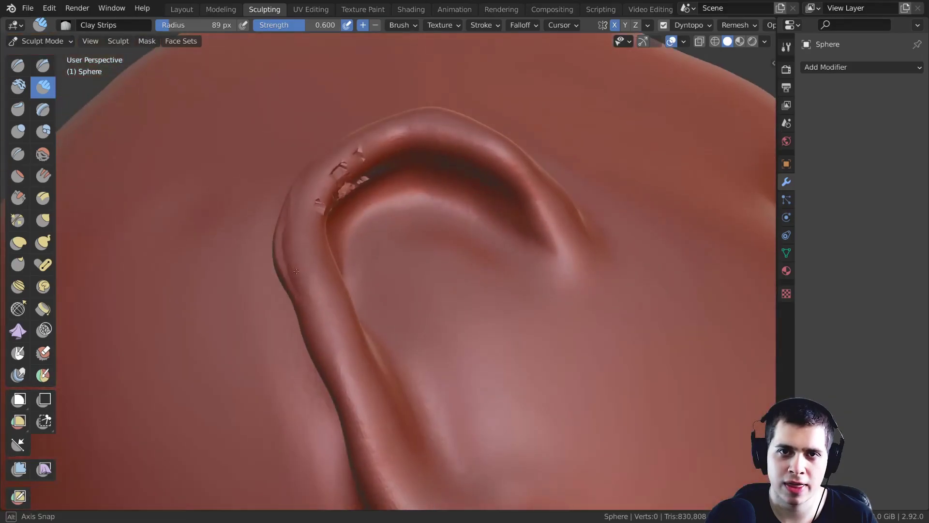
pyautogui.moveTo(296, 271); pyautogui.dragTo(342, 207, button='middle')
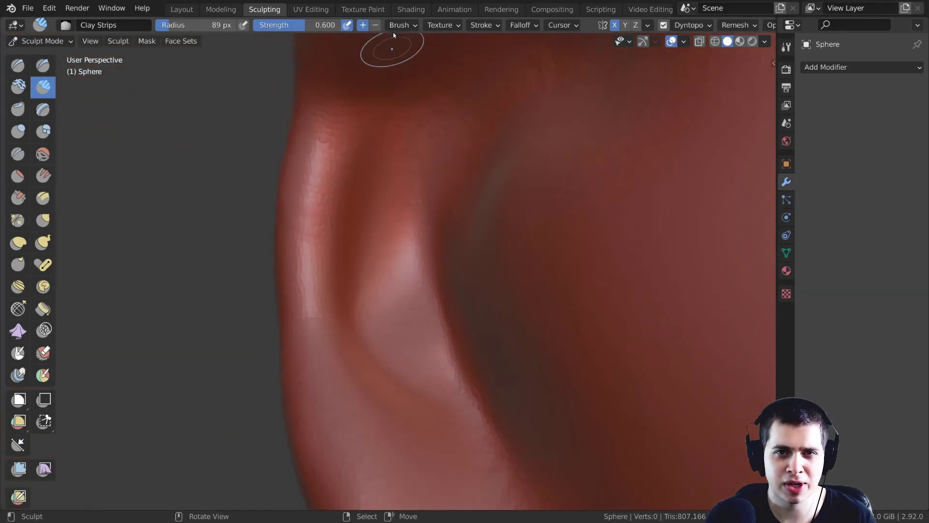
pyautogui.click(400, 24)
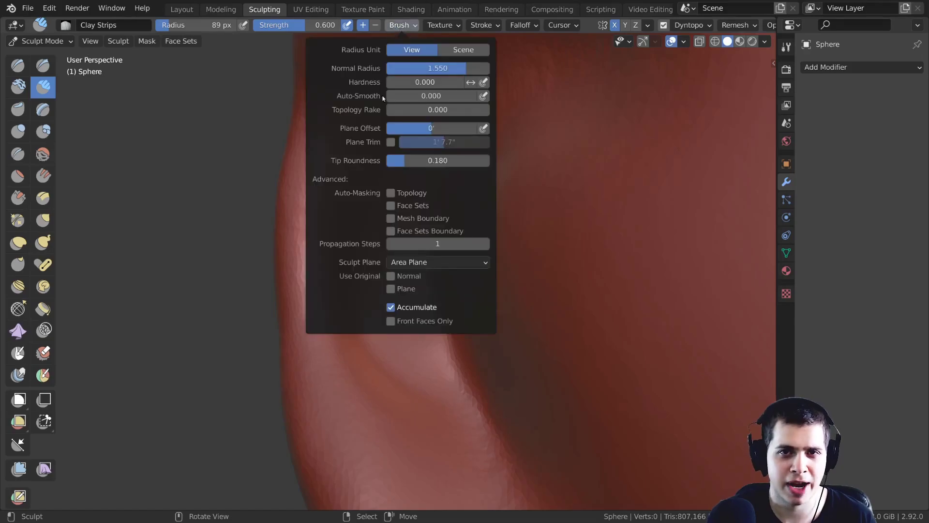
pyautogui.moveTo(309, 261)
pyautogui.mouseDown(button='middle')
pyautogui.moveTo(504, 239)
pyautogui.moveTo(473, 275)
pyautogui.moveTo(410, 302)
pyautogui.mouseUp(button='middle')
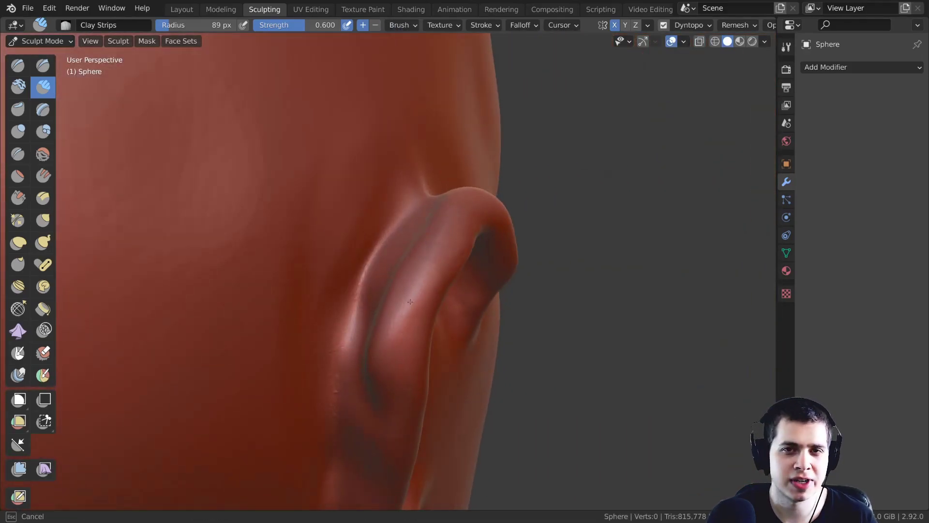
pyautogui.moveTo(440, 218); pyautogui.dragTo(419, 220, button='middle')
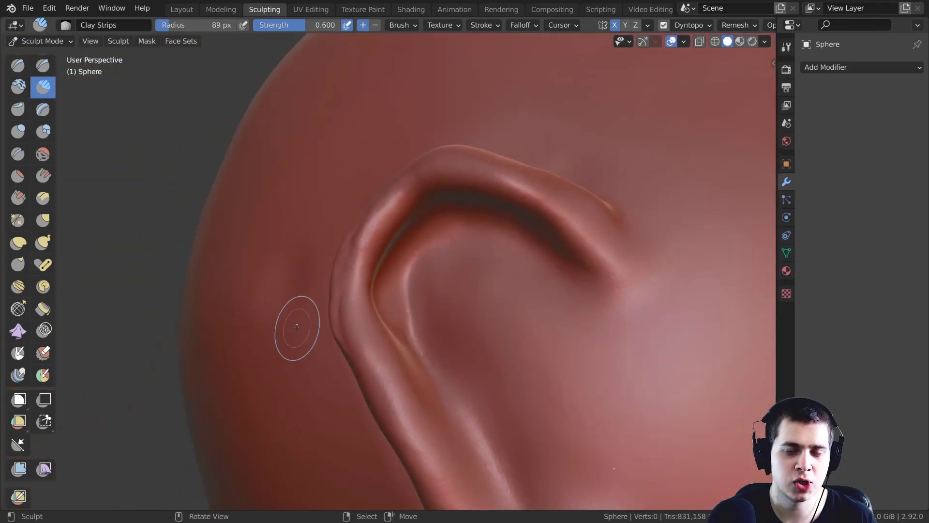
pyautogui.moveTo(297, 326); pyautogui.dragTo(317, 267, button='middle')
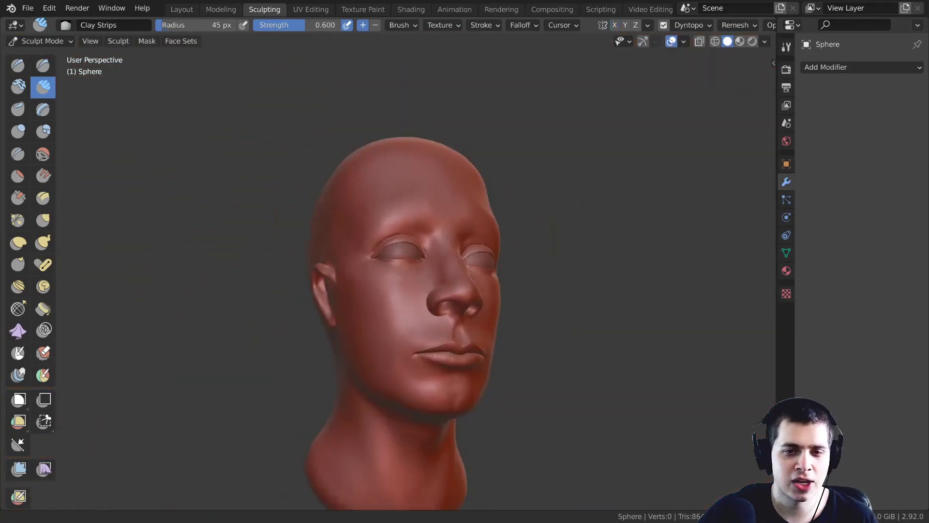
# - Sculpt mirrored Clay Strips test strokes on the head's forehead with X symmetry enabled
pyautogui.moveTo(334, 256); pyautogui.dragTo(345, 240, button='middle')
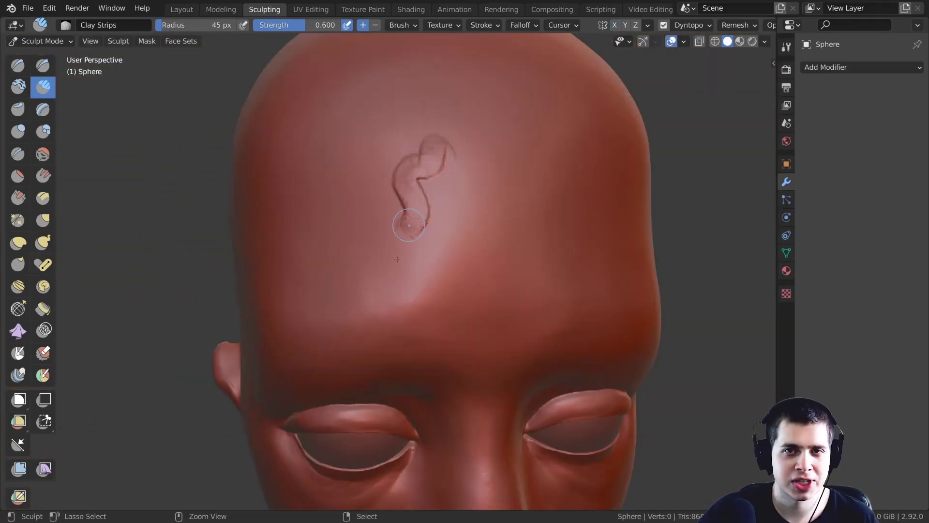
pyautogui.moveTo(416, 237); pyautogui.dragTo(404, 228, button='middle')
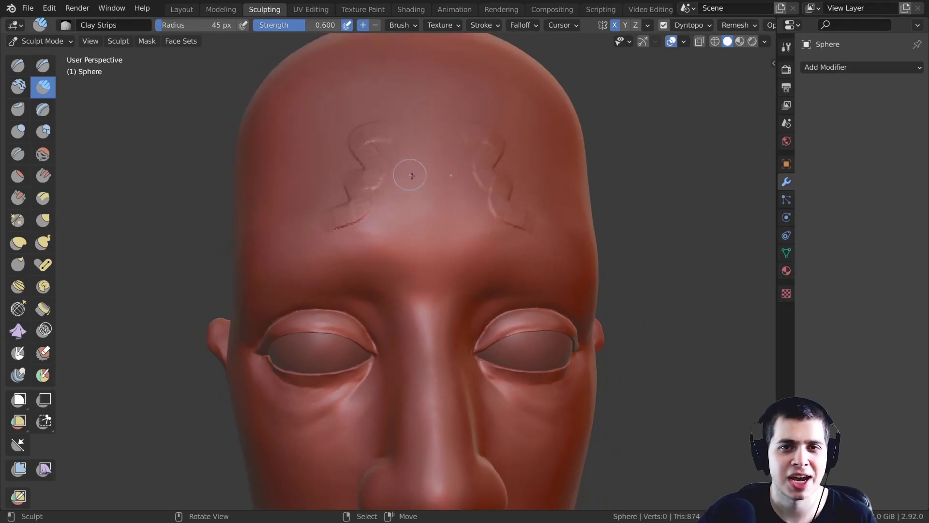
pyautogui.moveTo(397, 160); pyautogui.dragTo(464, 232)
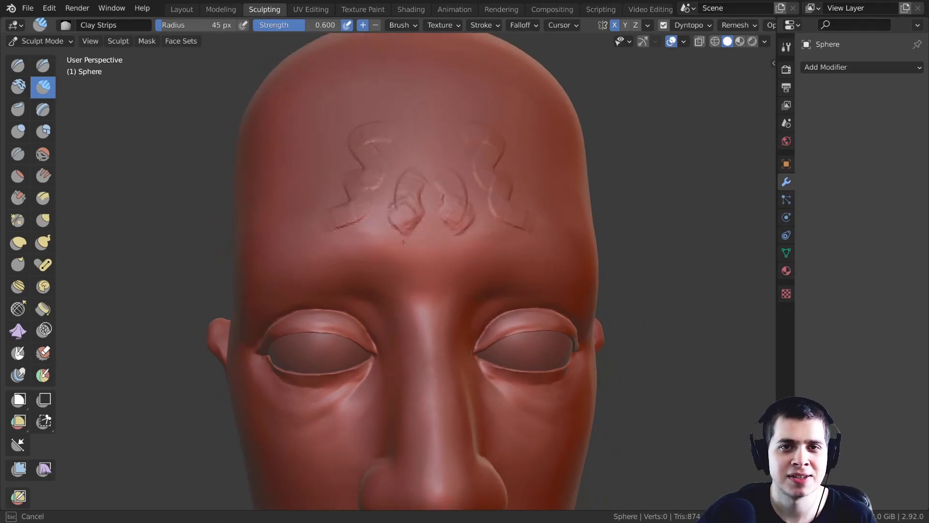
pyautogui.moveTo(392, 213); pyautogui.dragTo(450, 271)
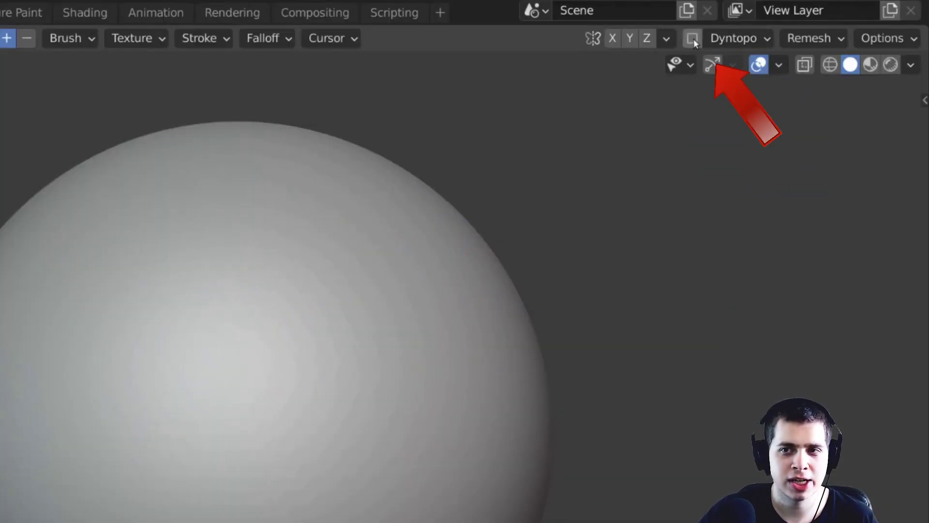
# - Enable Dyntopo on the ico sphere and check its Detailing method, keeping it at Relative Detail
pyautogui.click(783, 24)
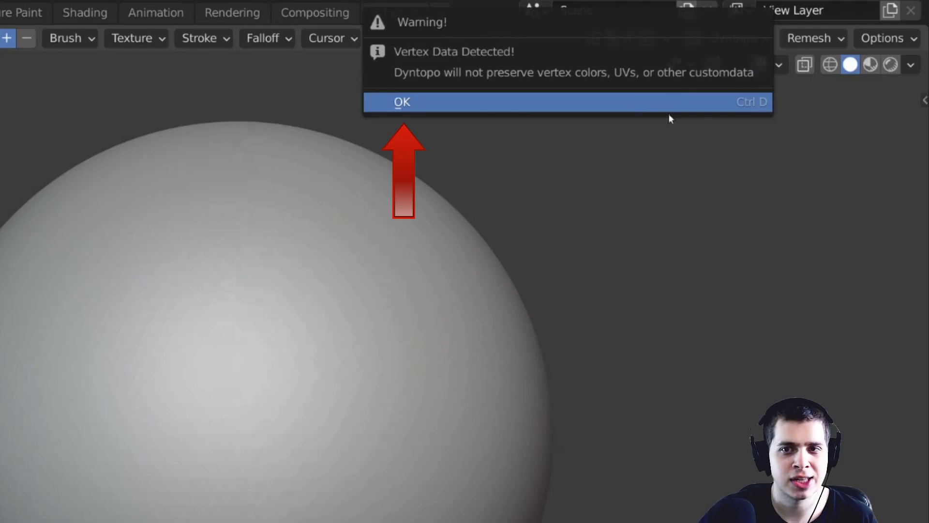
pyautogui.click(675, 103)
pyautogui.click(727, 42)
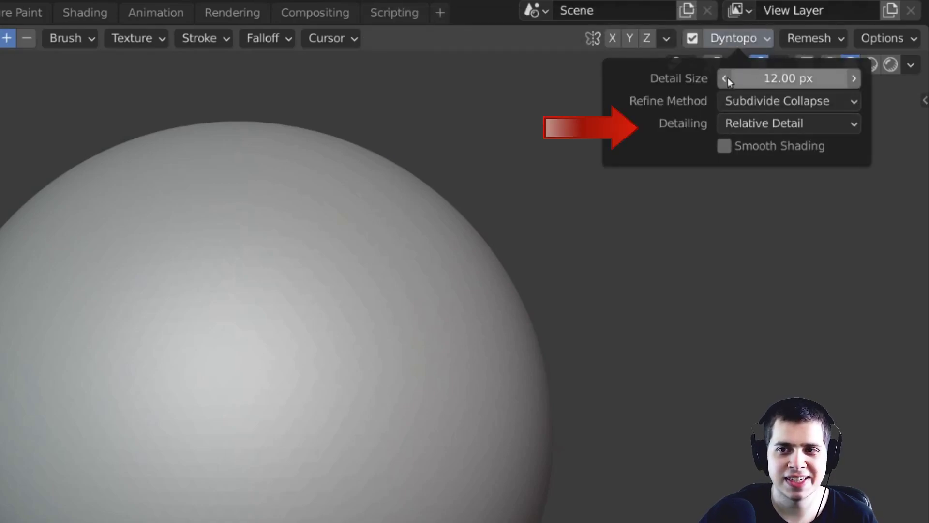
pyautogui.click(764, 125)
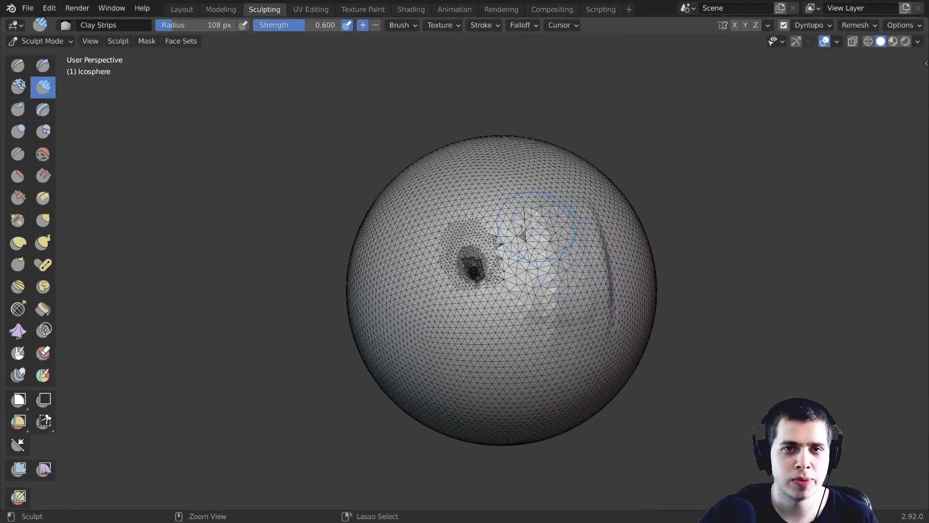
# - Sculpt Clay Strips strokes on the sphere at increasingly close zoom levels to test Dyntopo's Relative Detail
pyautogui.keyDown('ctrl'); pyautogui.moveTo(538, 225); pyautogui.dragTo(538, 200, button='middle'); pyautogui.keyUp('ctrl')
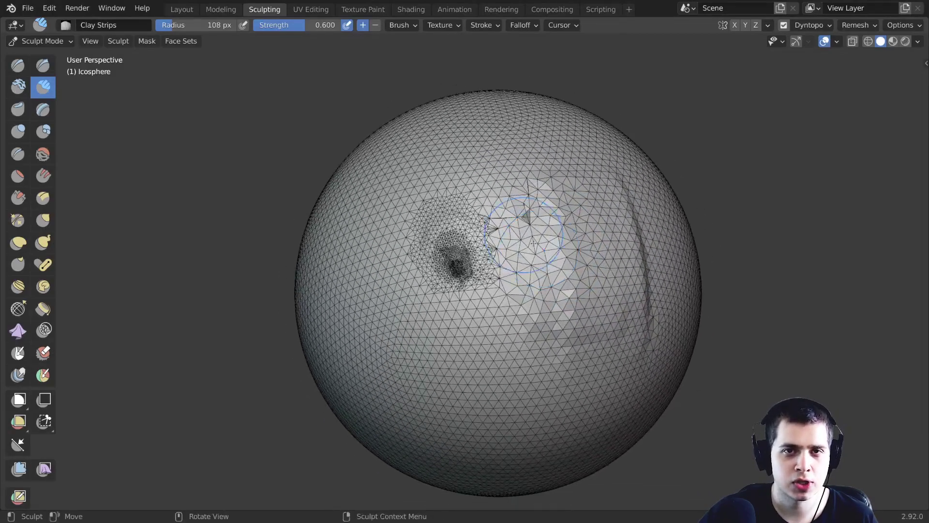
pyautogui.moveTo(551, 244); pyautogui.dragTo(558, 280)
pyautogui.keyDown('shift'); pyautogui.moveTo(558, 280); pyautogui.dragTo(524, 297, button='middle'); pyautogui.keyUp('shift')
pyautogui.keyDown('ctrl'); pyautogui.moveTo(524, 297); pyautogui.dragTo(524, 262, button='middle'); pyautogui.keyUp('ctrl')
pyautogui.keyDown('shift'); pyautogui.moveTo(527, 318); pyautogui.dragTo(521, 266, button='middle'); pyautogui.keyUp('shift')
pyautogui.keyDown('ctrl'); pyautogui.moveTo(521, 266); pyautogui.dragTo(513, 224, button='middle'); pyautogui.keyUp('ctrl')
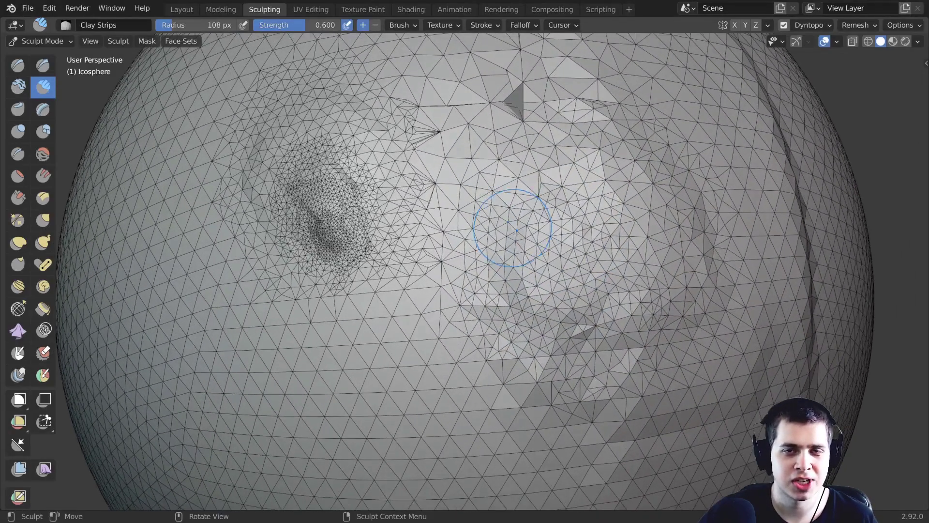
pyautogui.moveTo(513, 226); pyautogui.dragTo(522, 299)
pyautogui.keyDown('shift'); pyautogui.moveTo(523, 295); pyautogui.dragTo(523, 286, button='middle'); pyautogui.keyUp('shift')
pyautogui.keyDown('ctrl'); pyautogui.moveTo(522, 286); pyautogui.dragTo(508, 232, button='middle'); pyautogui.keyUp('ctrl')
pyautogui.keyDown('shift'); pyautogui.moveTo(491, 279); pyautogui.dragTo(532, 175, button='middle'); pyautogui.keyUp('shift')
pyautogui.moveTo(531, 176); pyautogui.dragTo(541, 216)
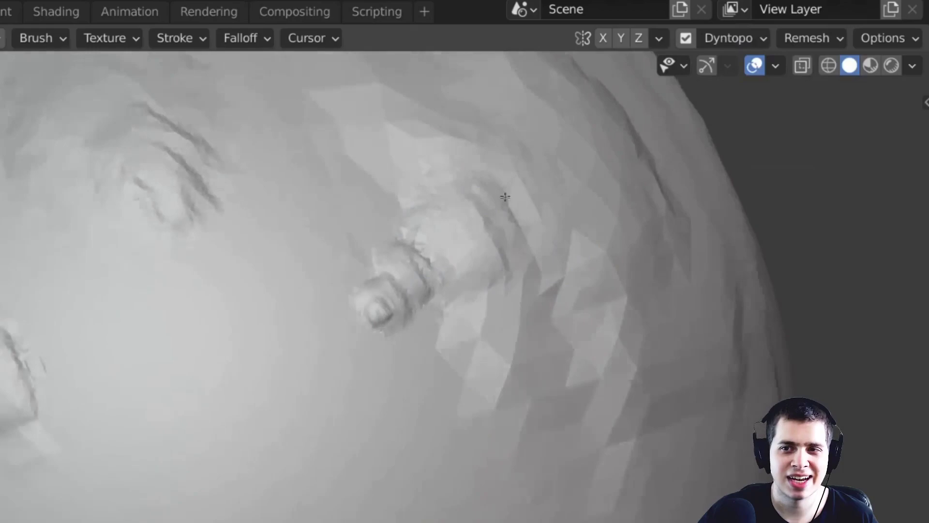
# - Set the Dyntopo Detail Size to 3 px and test it with mirrored strokes above the eye sockets
pyautogui.click(759, 42)
pyautogui.click(754, 82)
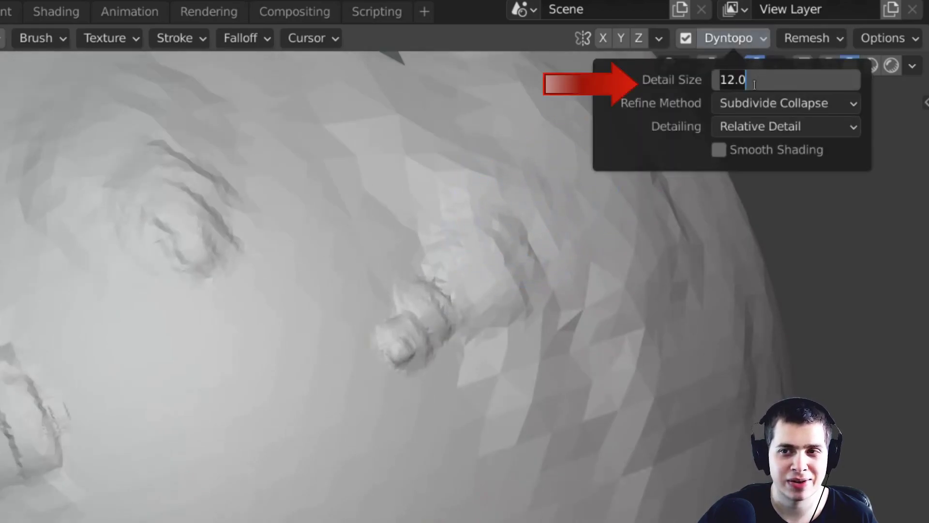
pyautogui.write('3')
pyautogui.press('Return')
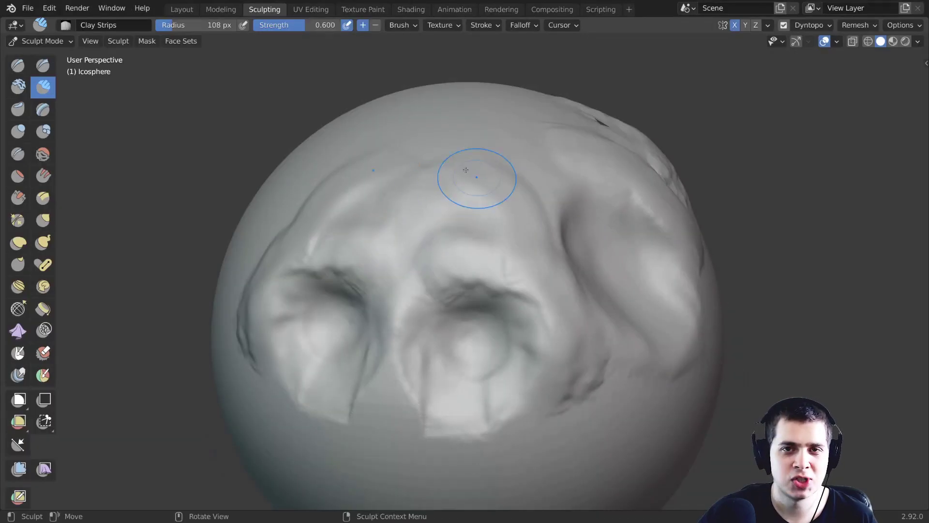
pyautogui.moveTo(459, 203); pyautogui.dragTo(508, 188)
# - Set the Dyntopo Detail Size to 6 px and sculpt more mirrored strokes across the brow area
pyautogui.click(797, 25)
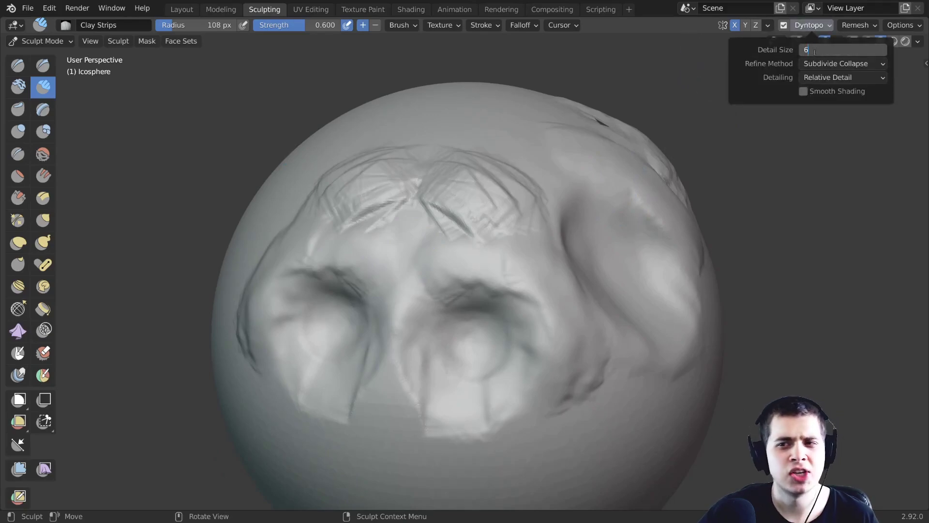
pyautogui.press('Return')
pyautogui.keyDown('ctrl'); pyautogui.moveTo(391, 195); pyautogui.dragTo(394, 164, button='middle'); pyautogui.keyUp('ctrl')
pyautogui.moveTo(402, 186); pyautogui.dragTo(416, 218)
pyautogui.keyDown('ctrl'); pyautogui.moveTo(419, 189); pyautogui.dragTo(423, 205, button='middle'); pyautogui.keyUp('ctrl')
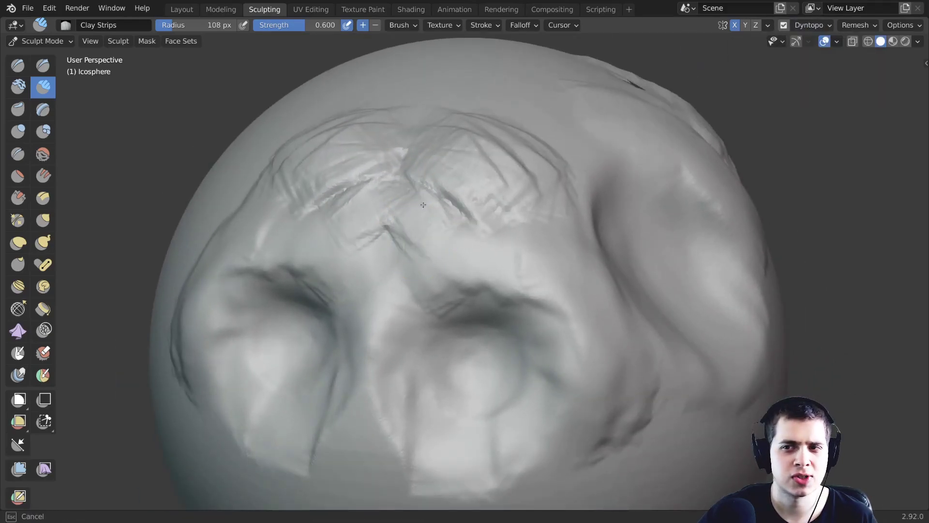
pyautogui.moveTo(424, 204)
pyautogui.mouseDown()
pyautogui.moveTo(479, 232)
pyautogui.moveTo(556, 319)
pyautogui.moveTo(589, 414)
pyautogui.moveTo(533, 343)
pyautogui.mouseUp()
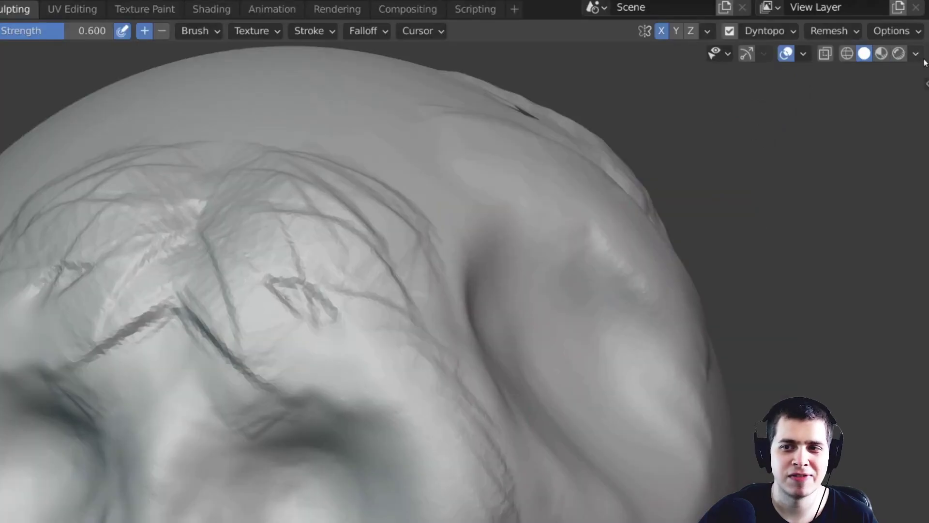
# - Change the viewport's MatCap to the red clay material and view the sculpt with it
pyautogui.click(918, 42)
pyautogui.click(751, 196)
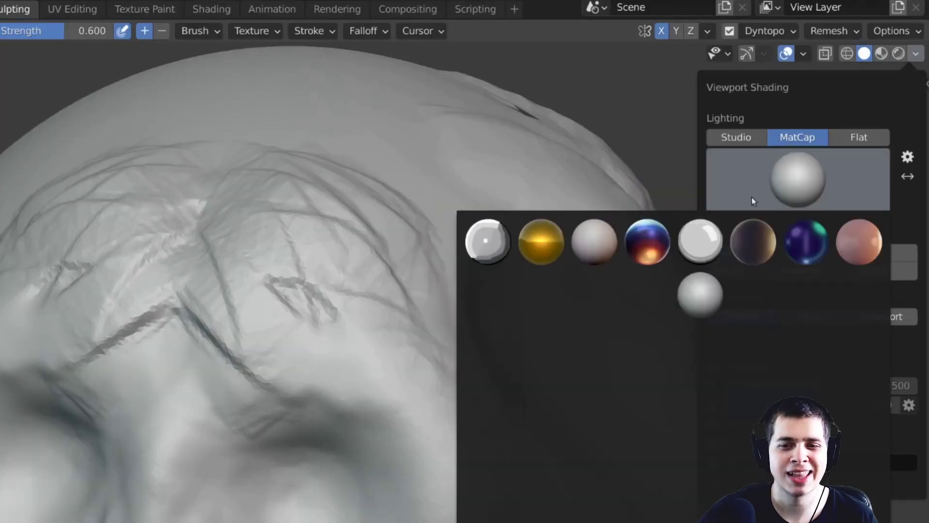
pyautogui.click(488, 400)
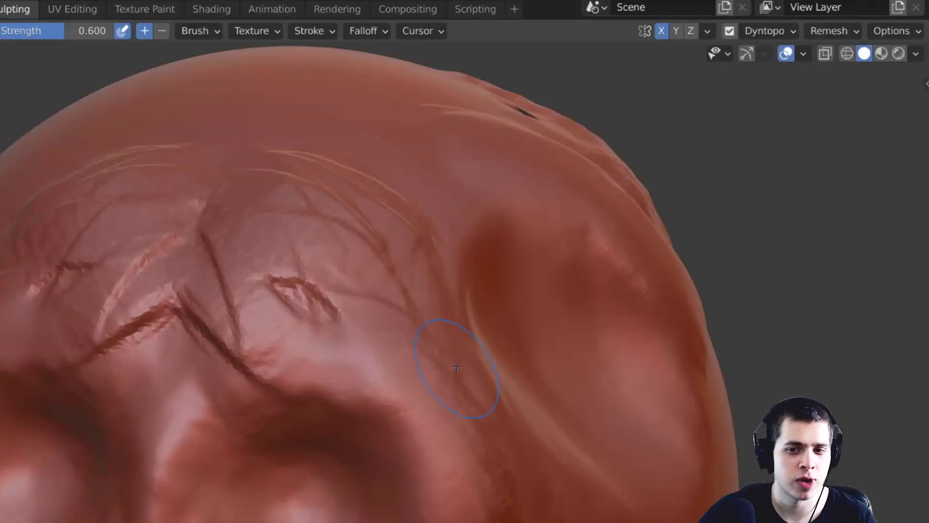
pyautogui.moveTo(471, 258)
pyautogui.mouseDown(button='middle')
pyautogui.moveTo(540, 253)
pyautogui.moveTo(484, 259)
pyautogui.mouseUp(button='middle')
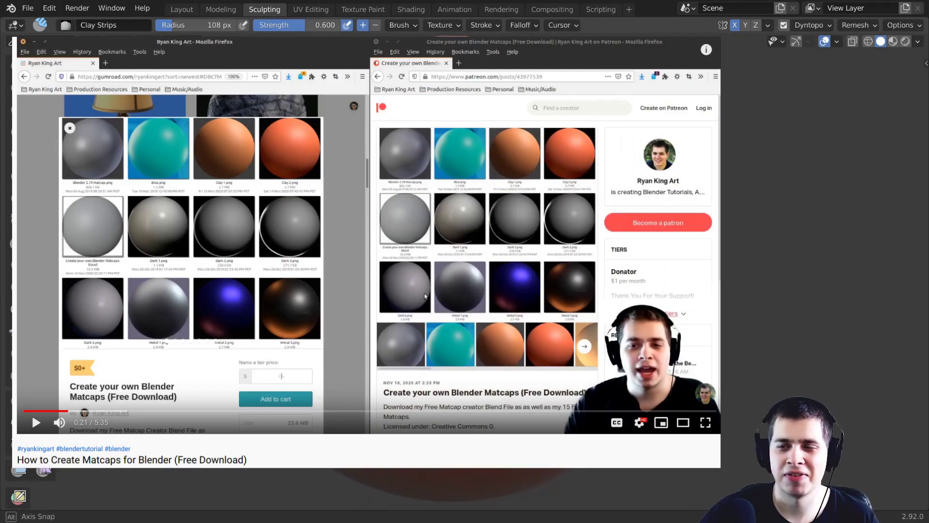
pyautogui.moveTo(539, 253); pyautogui.dragTo(540, 254, button='middle')
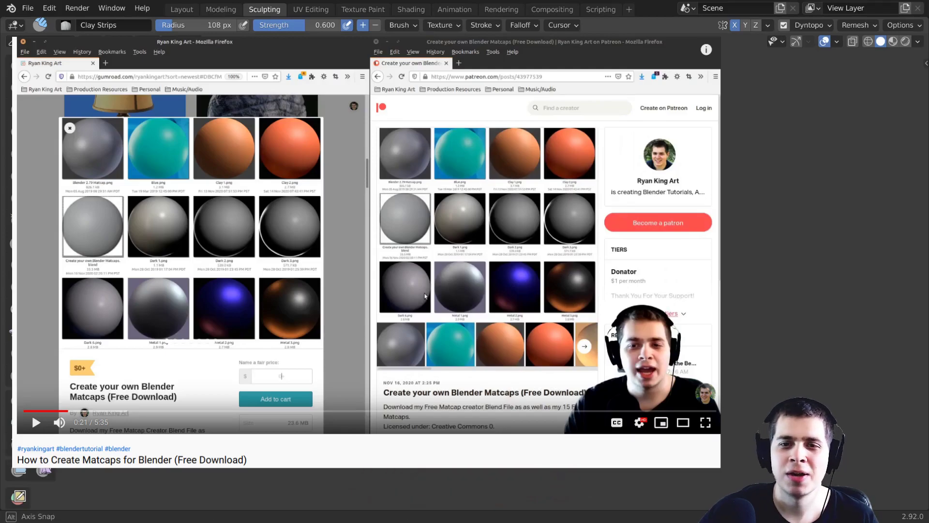
# - Sculpt a nose ridge running down from between the two eye sockets
pyautogui.moveTo(484, 258)
pyautogui.mouseDown(button='middle')
pyautogui.moveTo(446, 251)
pyautogui.moveTo(442, 271)
pyautogui.mouseUp(button='middle')
pyautogui.scroll(1, 443, 261)
pyautogui.moveTo(429, 239)
pyautogui.mouseDown()
pyautogui.moveTo(450, 326)
pyautogui.moveTo(429, 363)
pyautogui.mouseUp()
# - Save the project in the Sculpting folder as My Sculpture.blend
pyautogui.hotkey('ctrl', 's')
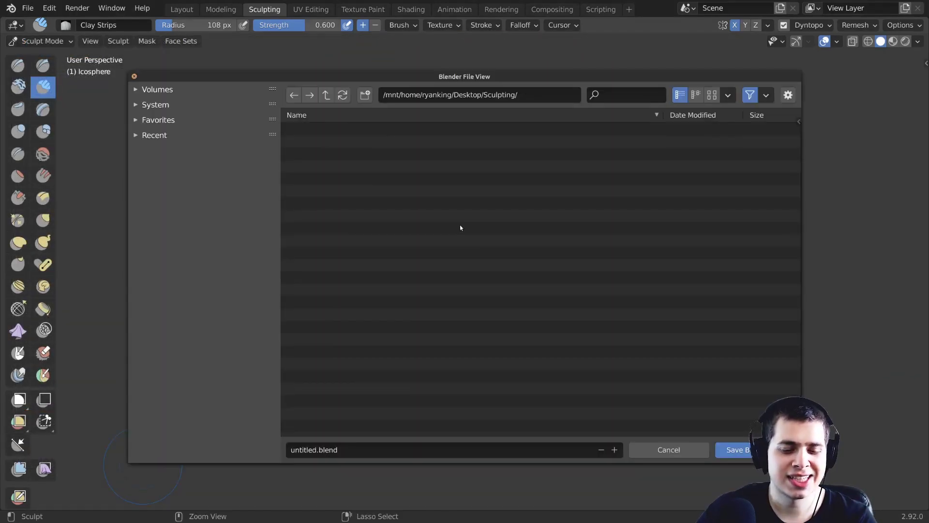
pyautogui.click(326, 449)
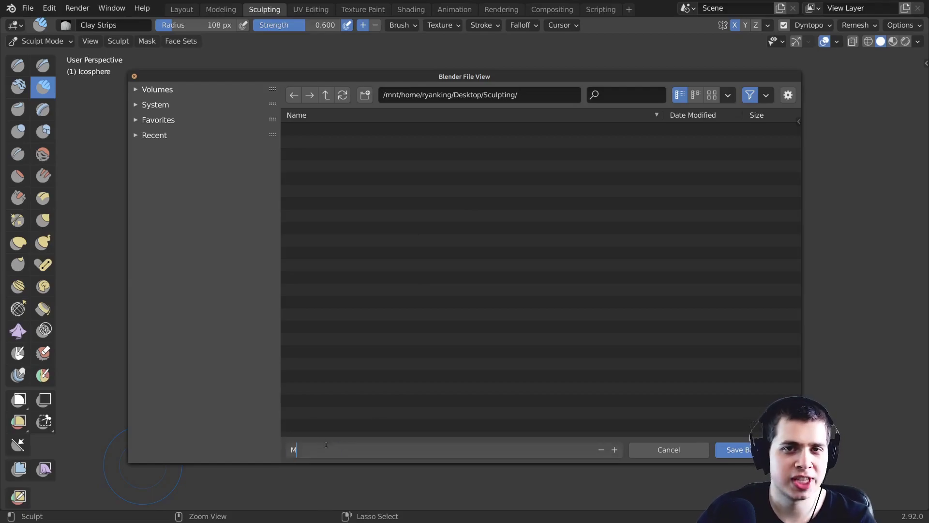
pyautogui.write('My Sculpture')
pyautogui.press('Return')
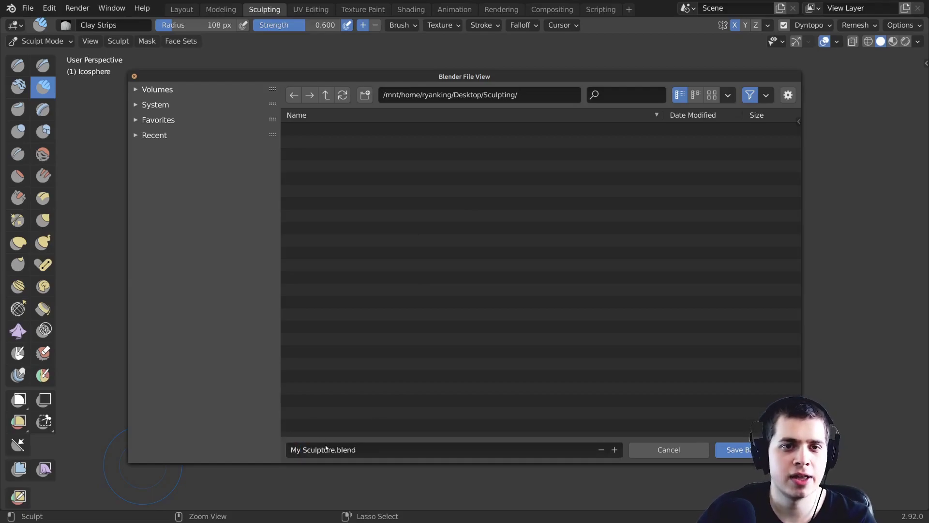
pyautogui.click(733, 450)
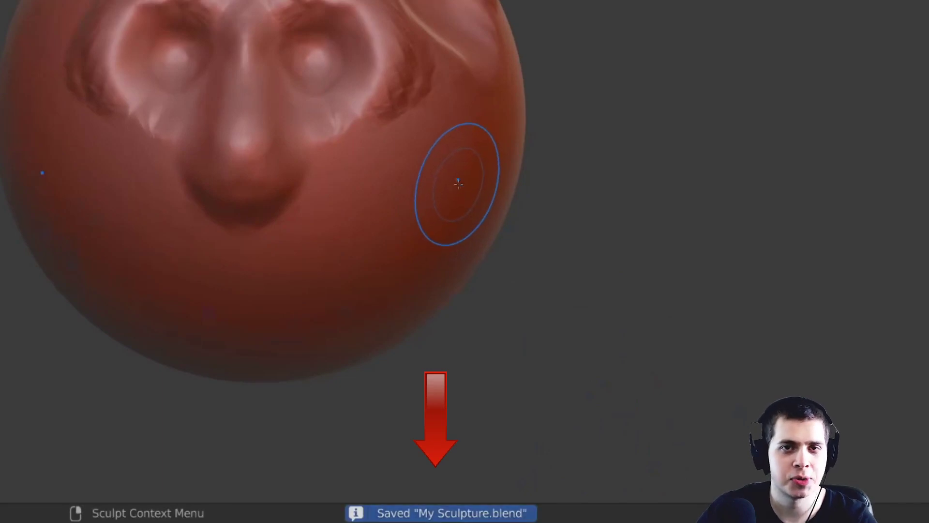
# - Save My Sculpture.blend again several times while viewing the sculpt
pyautogui.hotkey('ctrl', 's')
pyautogui.moveTo(462, 186); pyautogui.dragTo(467, 189, button='middle')
pyautogui.hotkey('ctrl', 's')
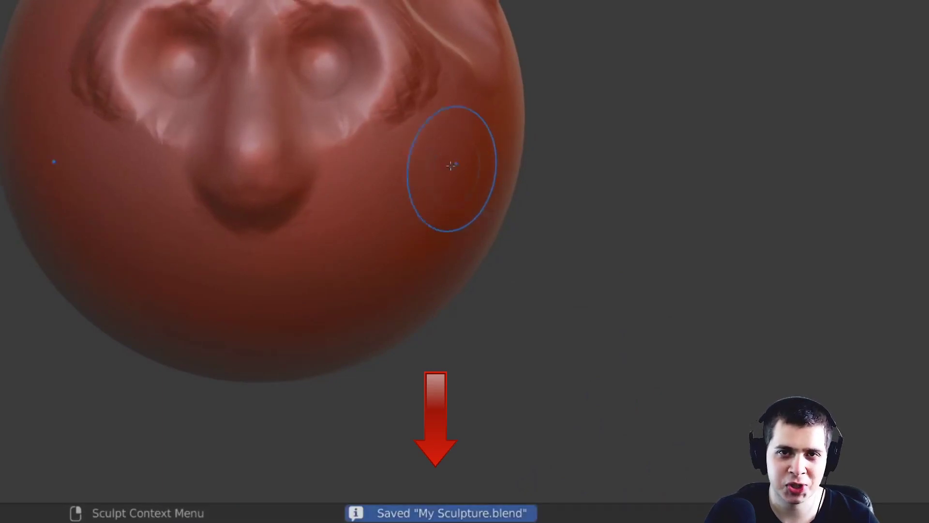
pyautogui.hotkey('ctrl', 's')
pyautogui.hotkey('ctrl', 's')
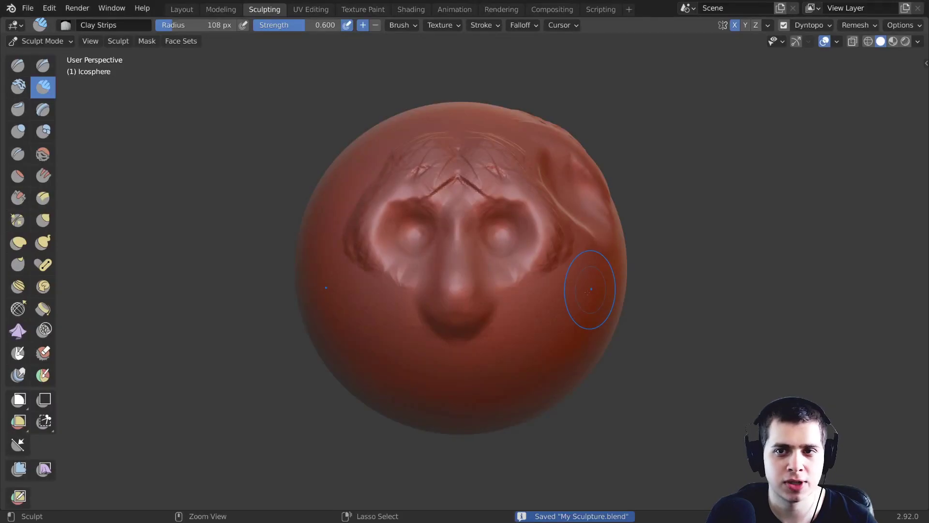
pyautogui.moveTo(554, 298); pyautogui.dragTo(595, 289, button='middle')
pyautogui.scroll(2, 564, 291)
pyautogui.hotkey('ctrl', 's')
pyautogui.hotkey('ctrl', 's')
pyautogui.scroll(-1, 563, 290)
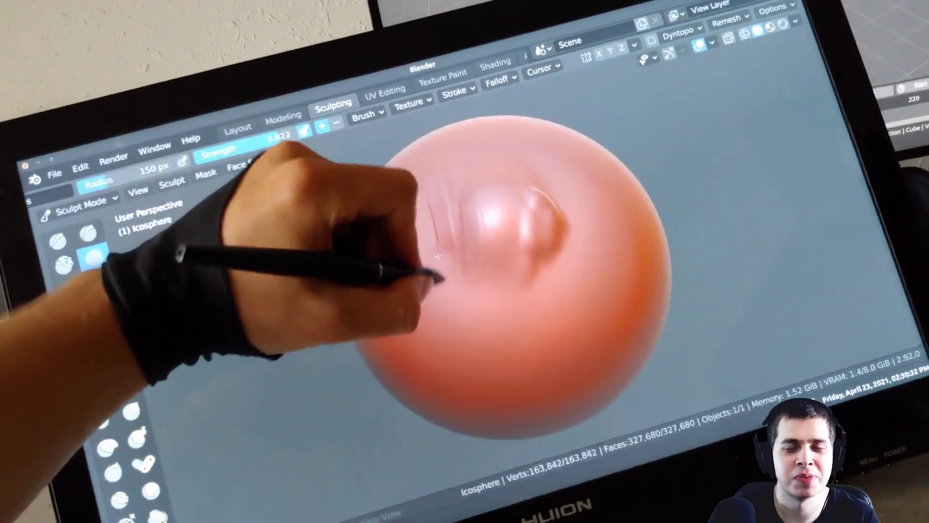
pyautogui.moveTo(472, 274)
pyautogui.mouseDown()
pyautogui.moveTo(491, 259)
pyautogui.moveTo(488, 189)
pyautogui.mouseUp()
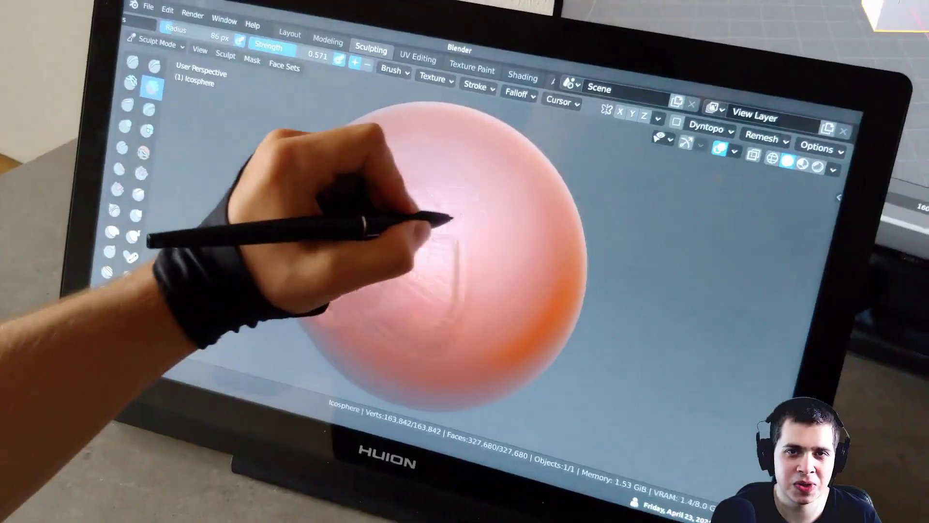
pyautogui.moveTo(447, 213); pyautogui.dragTo(455, 186)
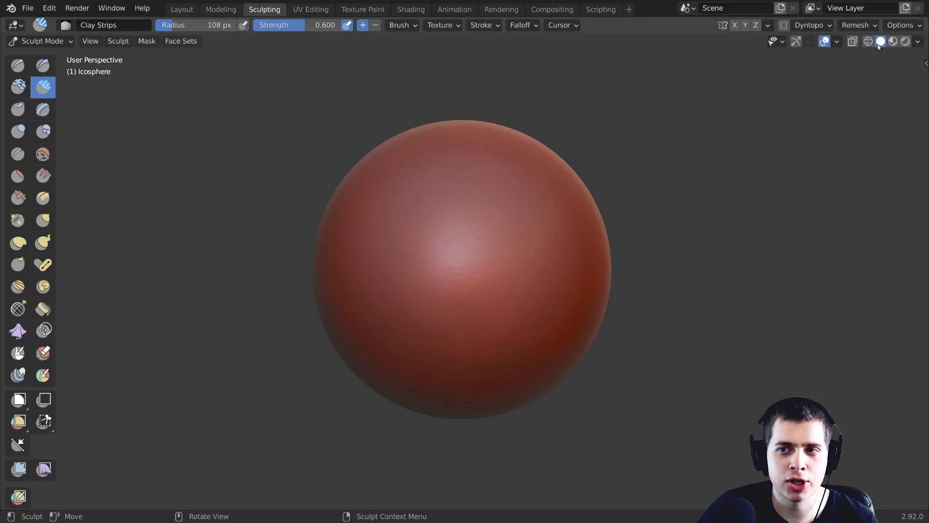
# - Split the 3D viewport vertically into two areas and change the new one to an Image Editor for reference images
pyautogui.moveTo(924, 20); pyautogui.dragTo(564, 27)
pyautogui.click(574, 25)
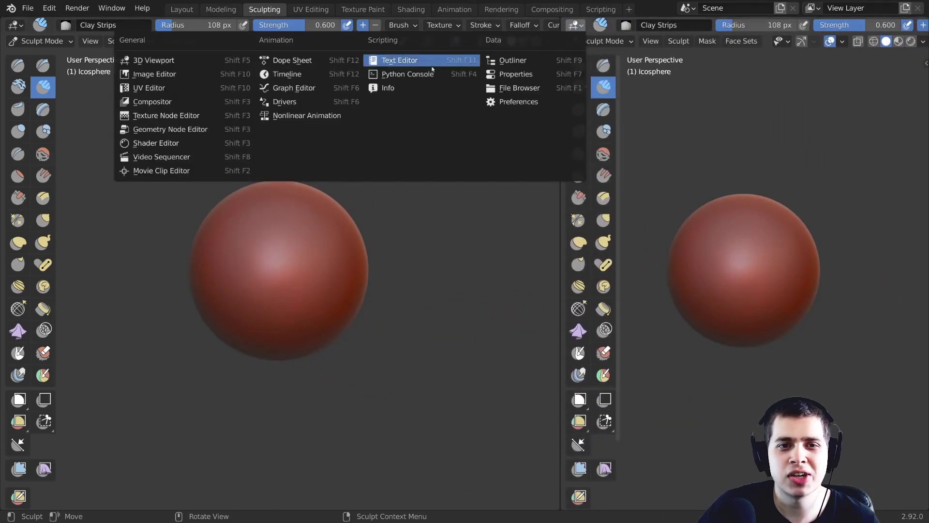
pyautogui.click(163, 75)
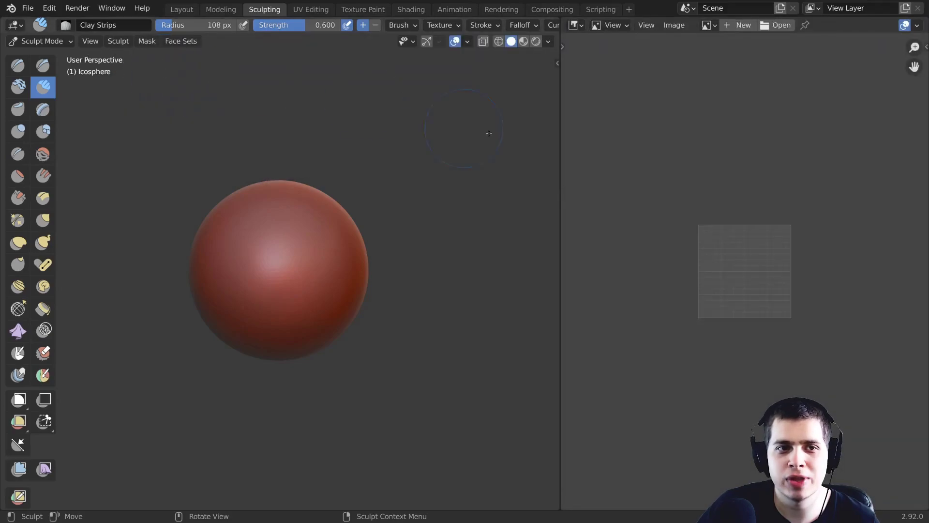
pyautogui.scroll(5, 807, 263)
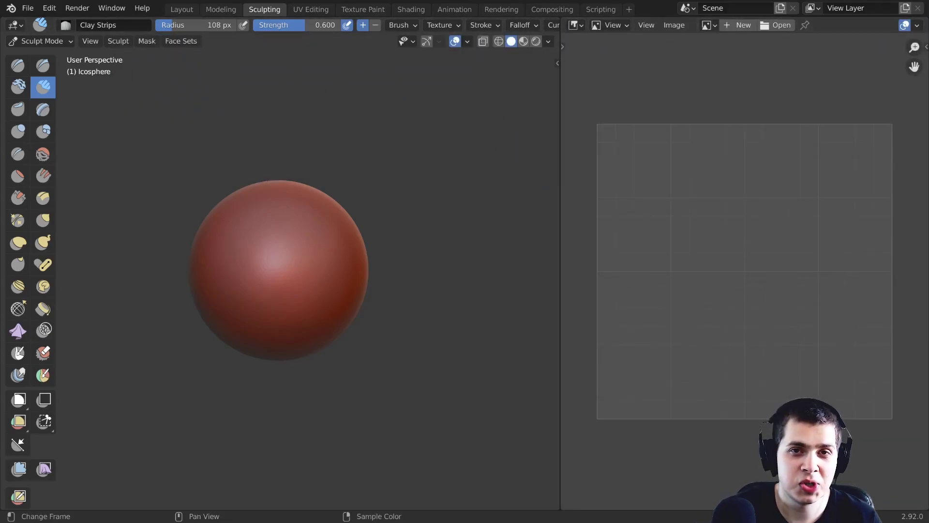
pyautogui.moveTo(928, 194); pyautogui.dragTo(763, 256)
pyautogui.scroll(-8, 763, 255)
pyautogui.moveTo(764, 257); pyautogui.dragTo(769, 258, button='middle')
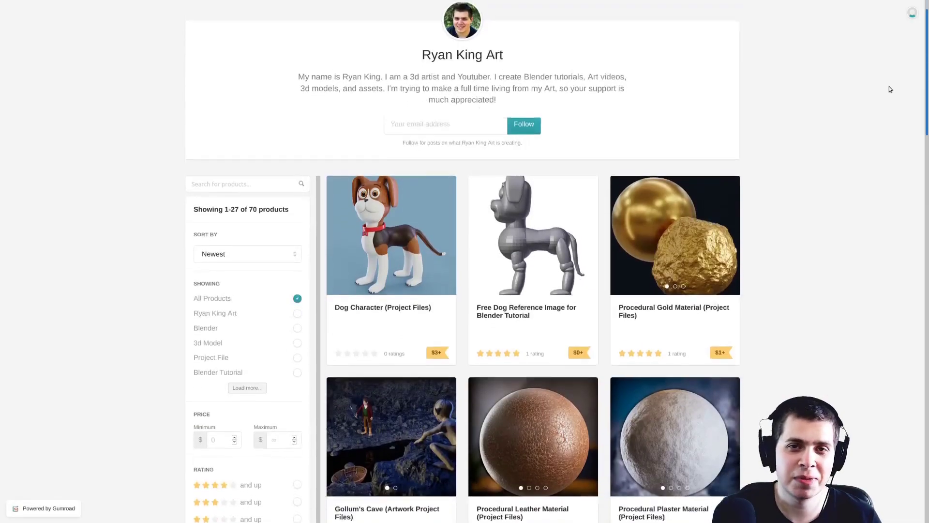
# - Switch to the browser and look through the creator's Gumroad product listing and Patreon membership levels
pyautogui.scroll(-6, 890, 121)
pyautogui.scroll(-10, 890, 158)
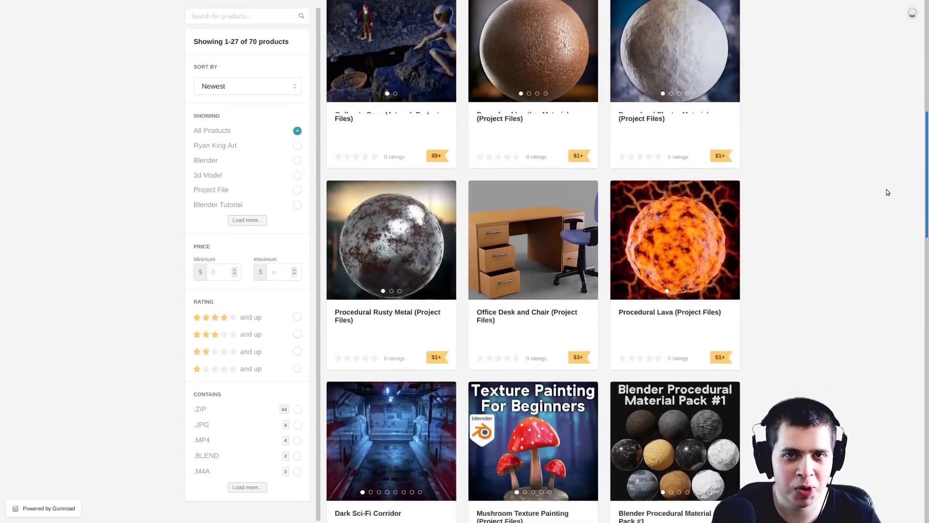
pyautogui.scroll(-8, 883, 284)
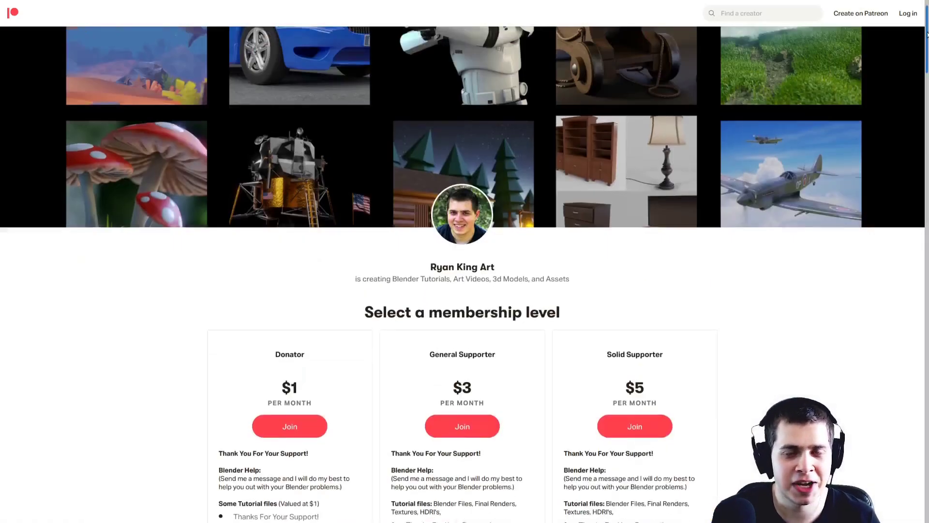
pyautogui.scroll(-3, 927, 64)
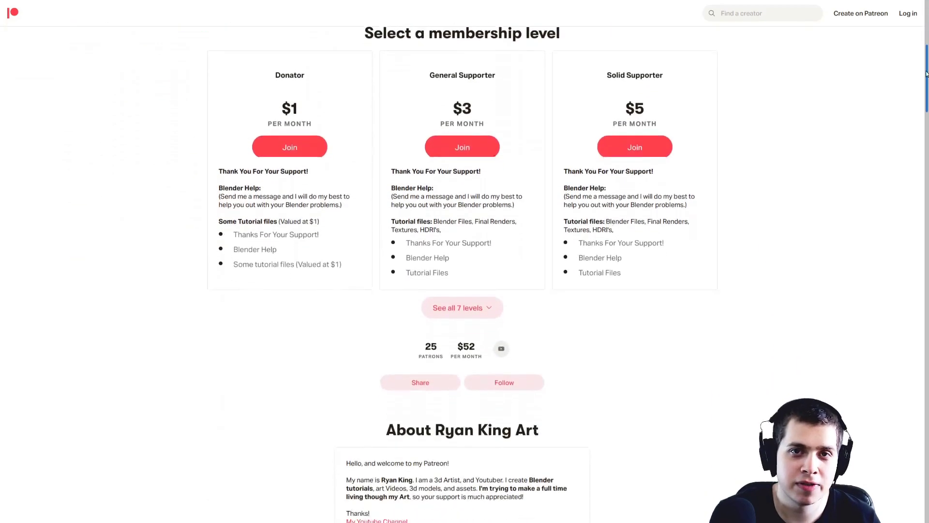